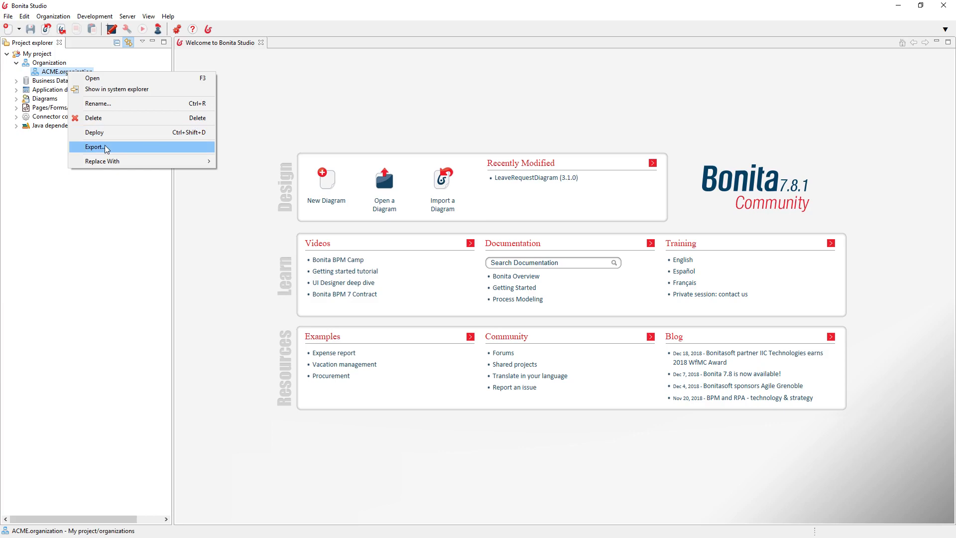
- Export the ACME organization to the default destination path, overwriting the existing ACME.xml
left_click(106, 148)
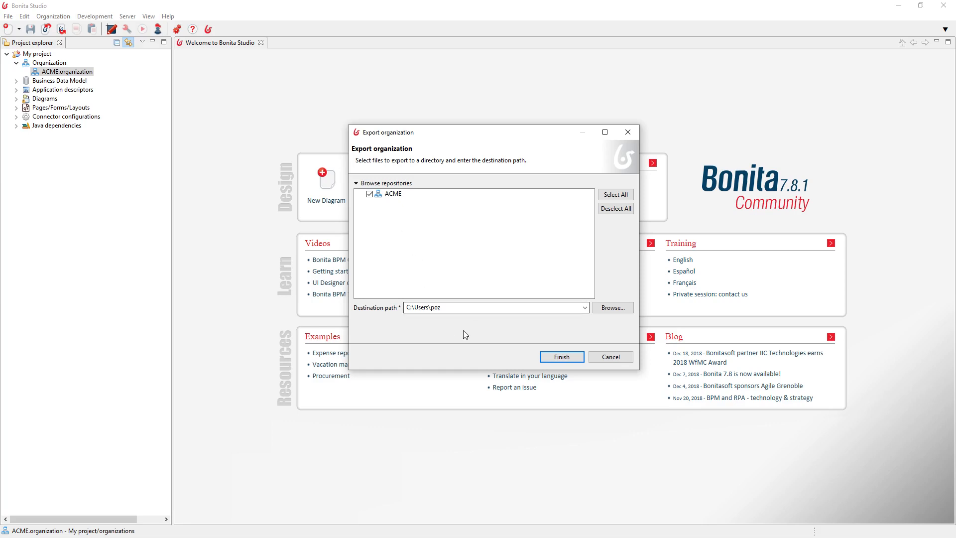
left_click(552, 356)
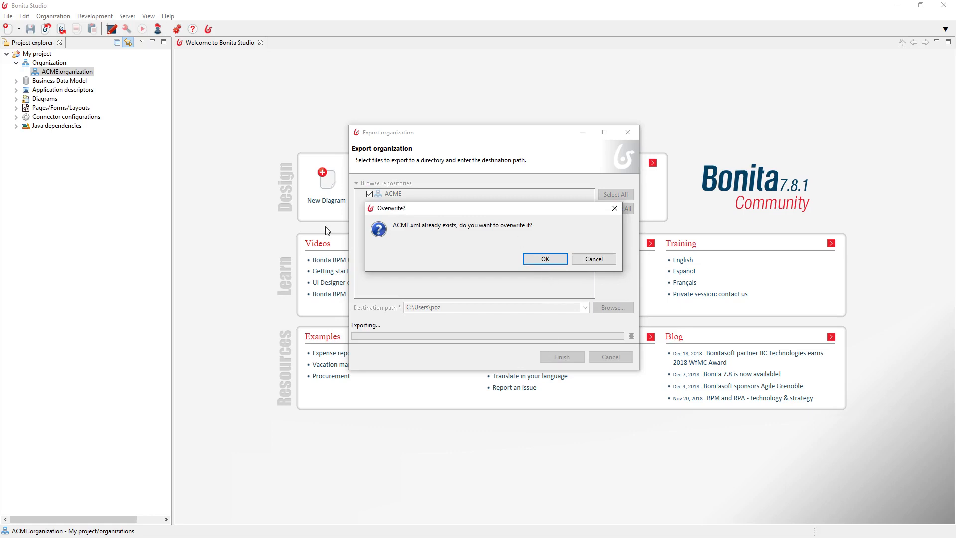
left_click(545, 259)
left_click(603, 260)
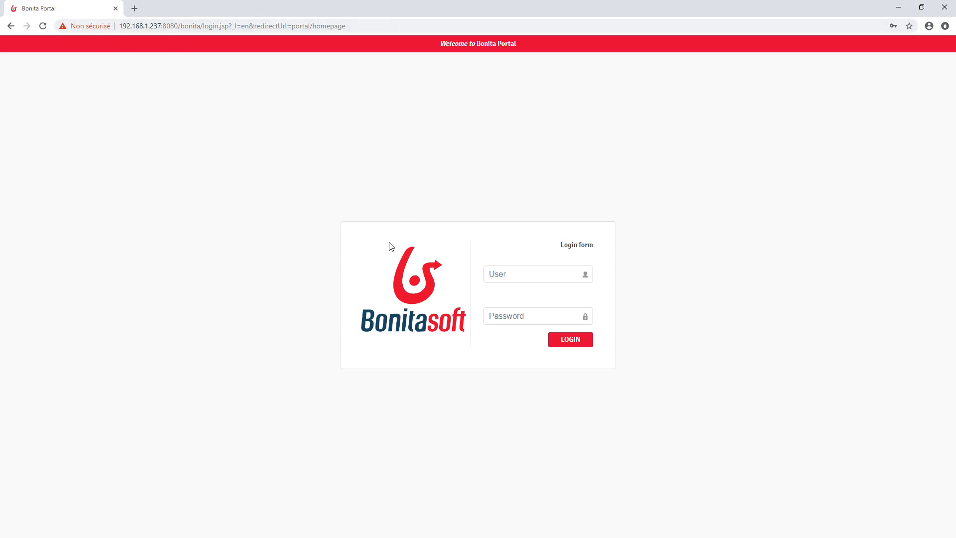
- Switch to Bonita Portal in the browser and log in as the install user with the saved password
left_click(560, 272)
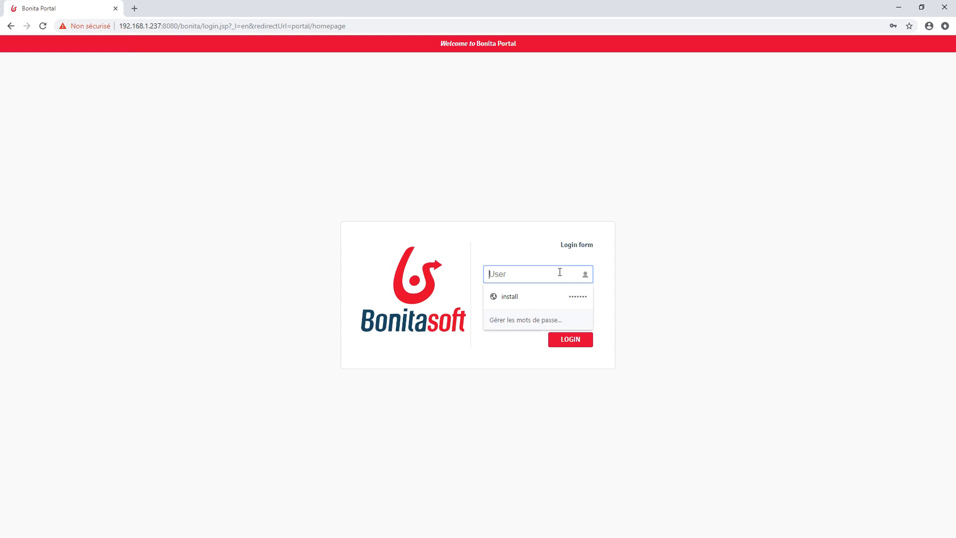
left_click(544, 294)
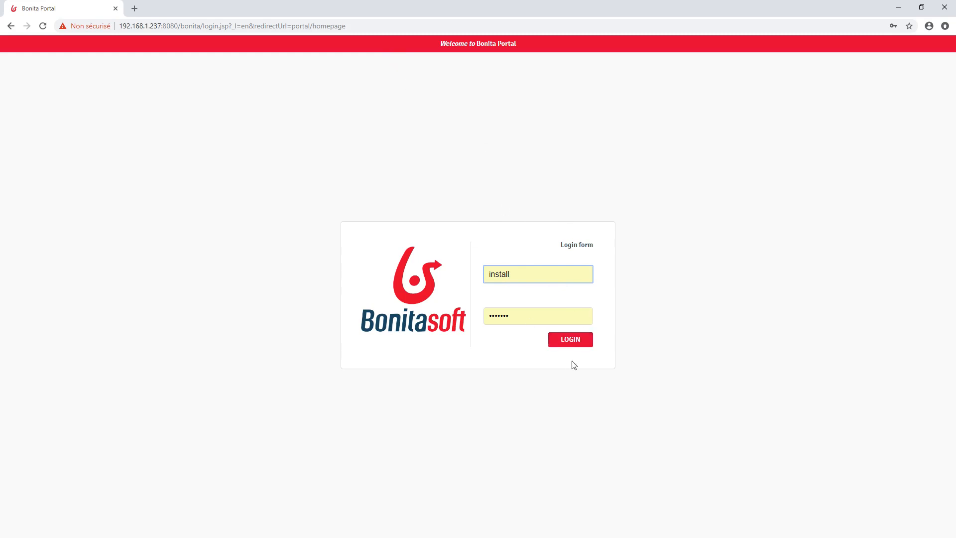
left_click(569, 340)
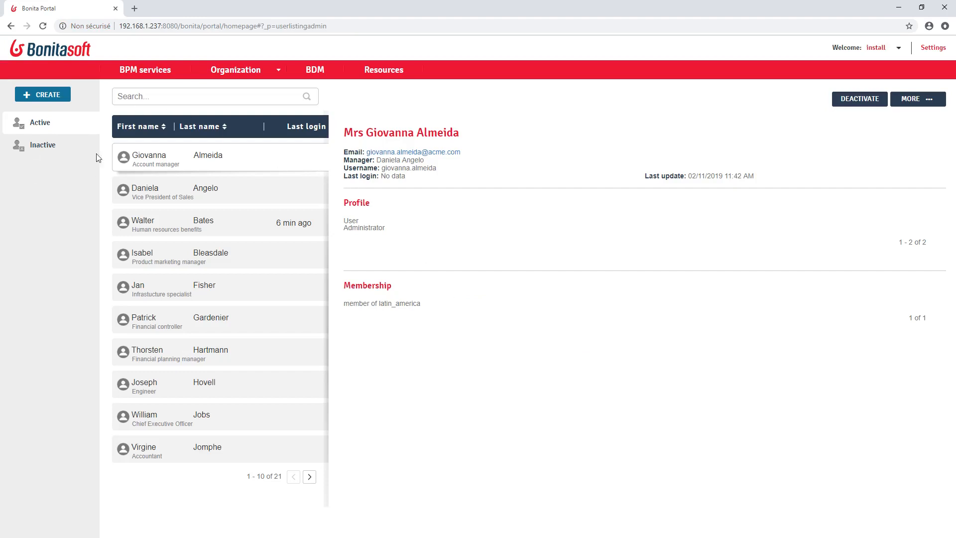
- Open the organization Import / Export page of the portal
left_click(134, 73)
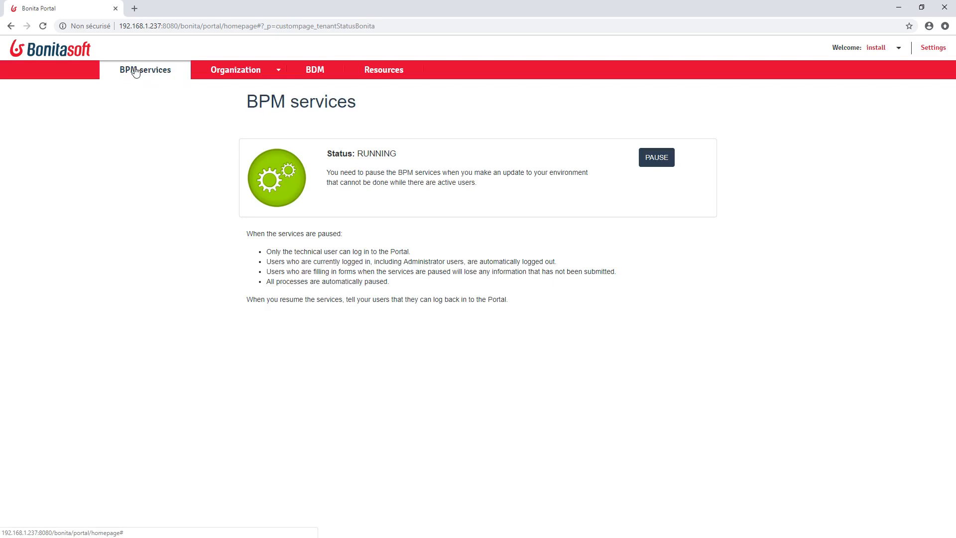
left_click(223, 73)
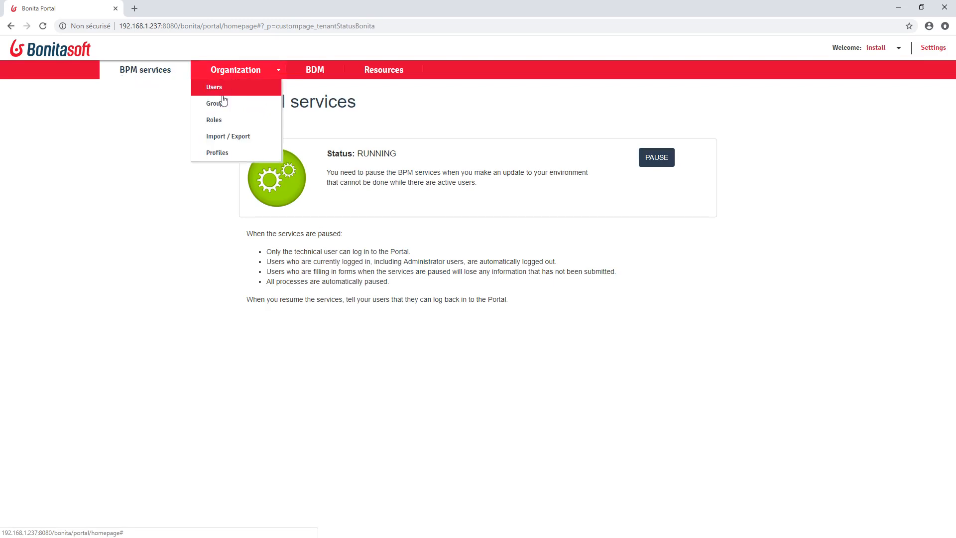
left_click(225, 140)
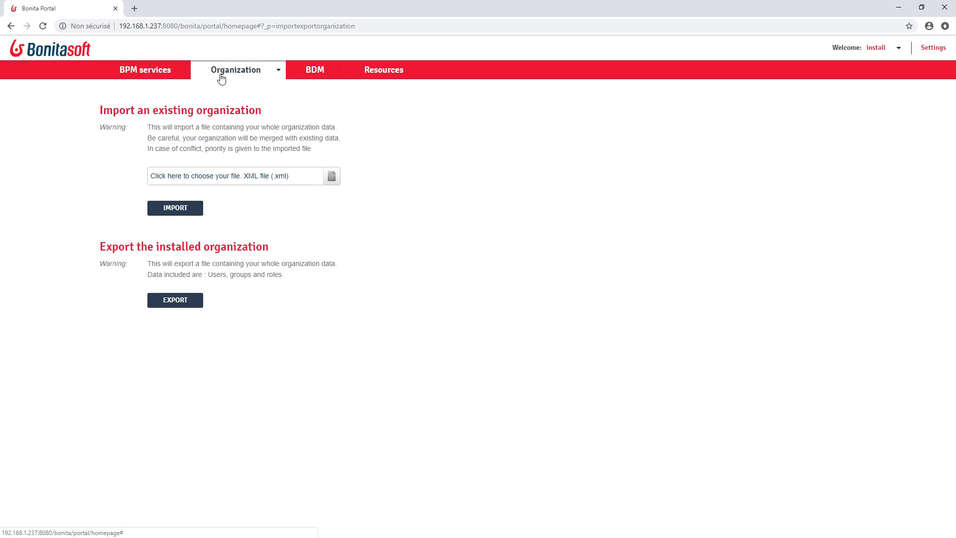
left_click(222, 77)
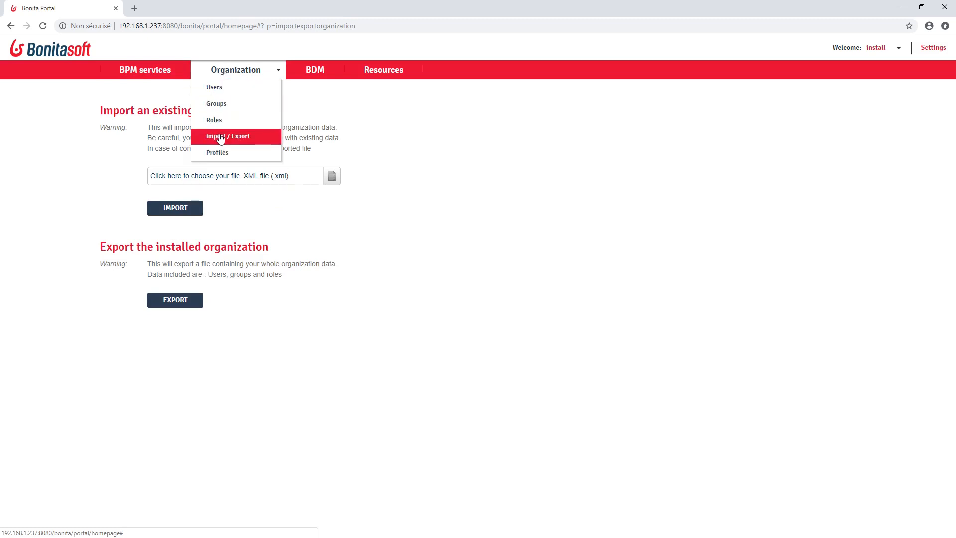
left_click(120, 164)
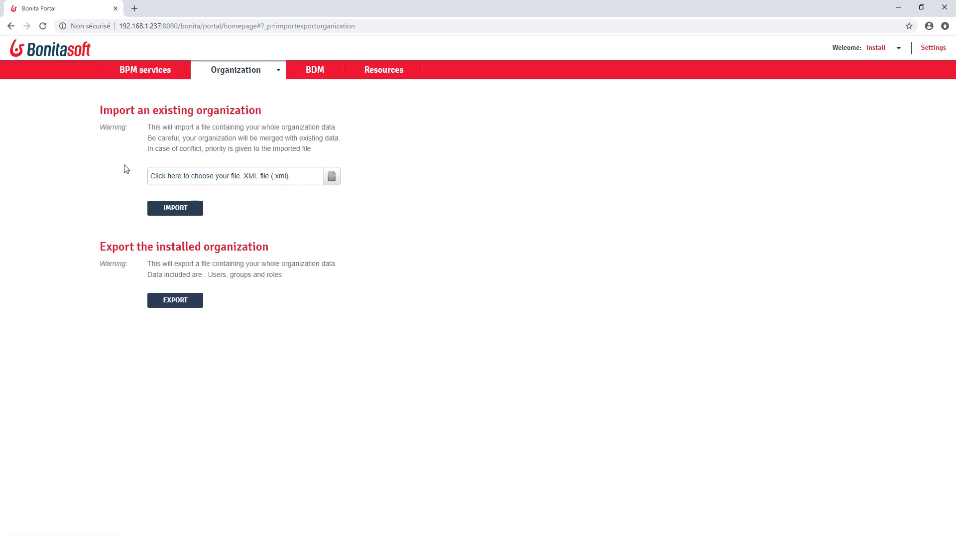
- Select ACME.xml as the organization file and import it into the portal
left_click(172, 180)
scroll(172, 177, "down", 3)
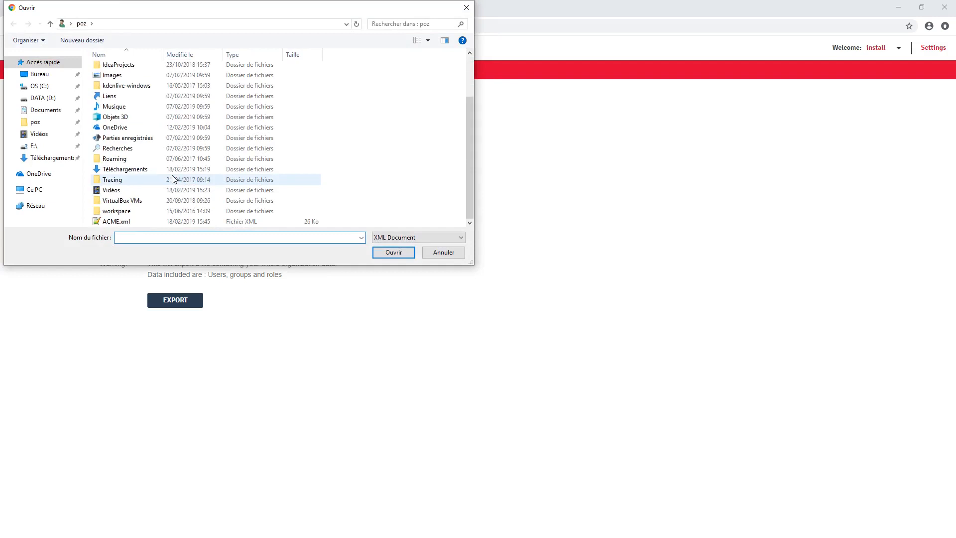
left_click(121, 222)
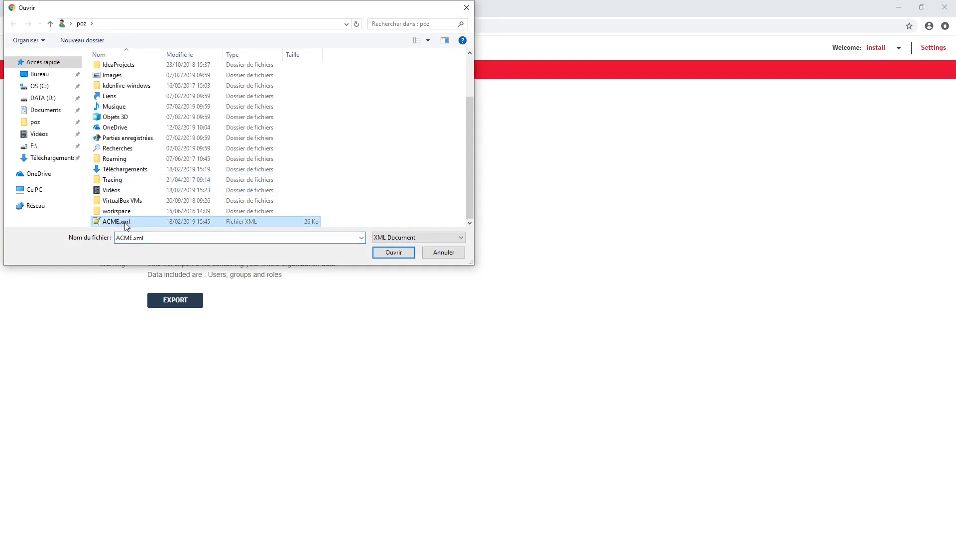
left_click(393, 253)
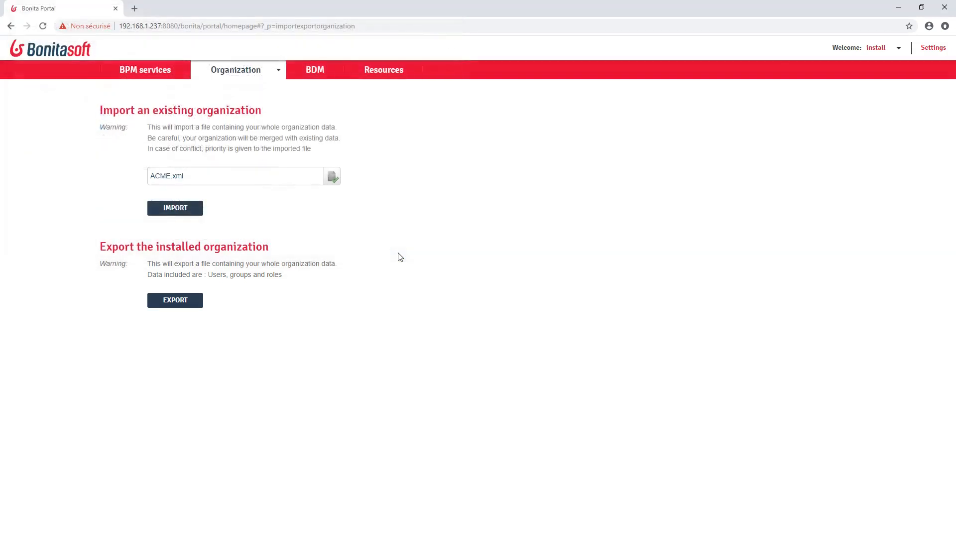
left_click(198, 216)
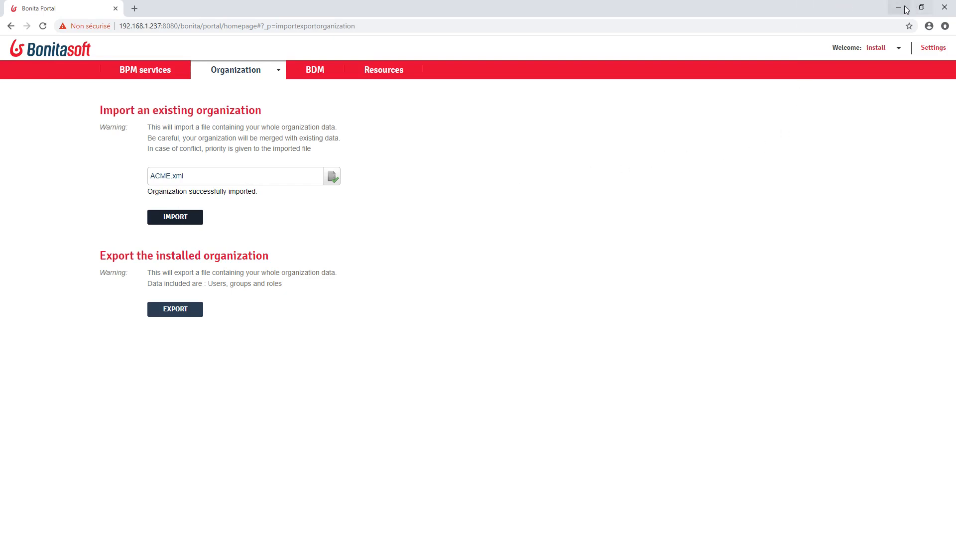
- Log out of the install account, log in with the employee's username and password, and save these credentials in the browser
left_click(884, 49)
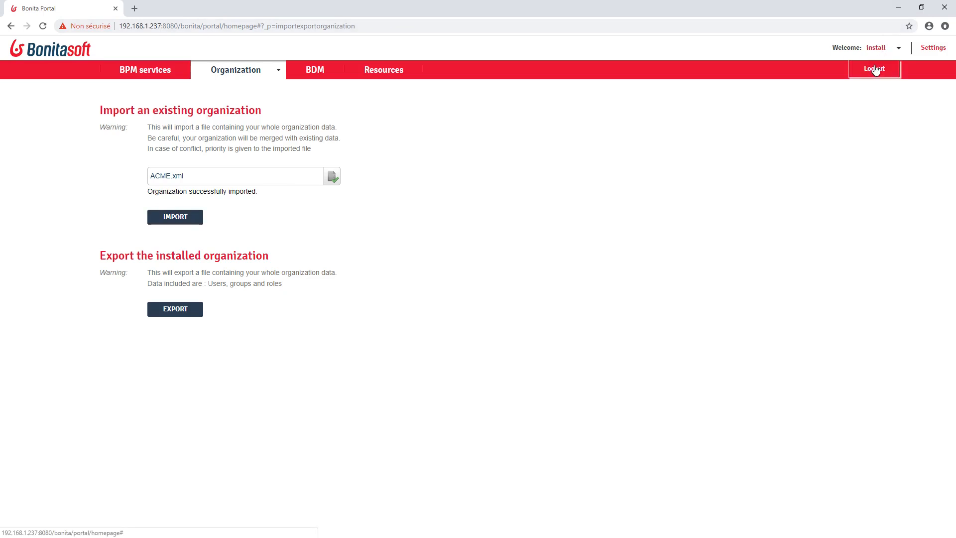
left_click(875, 68)
double_click(512, 278)
type("wal")
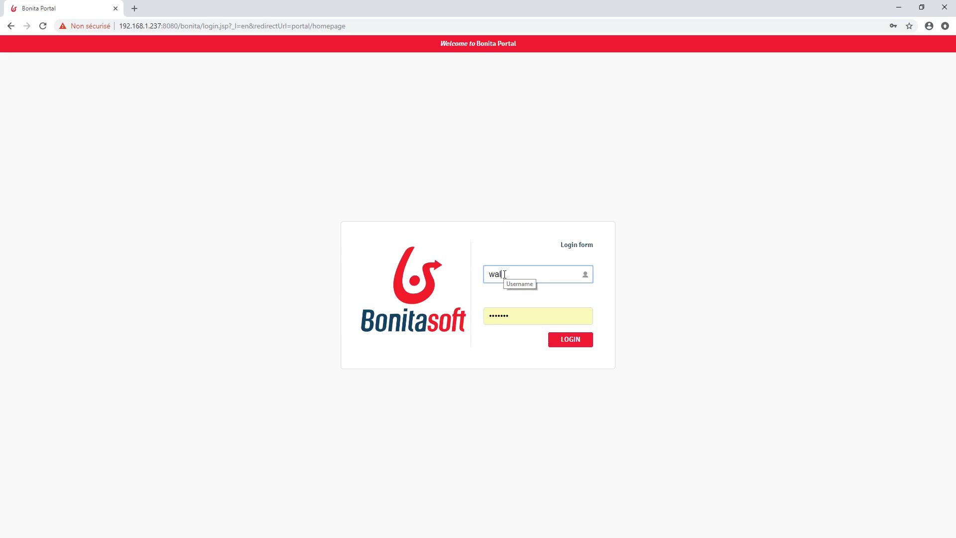
type("ter.bates")
key("Tab")
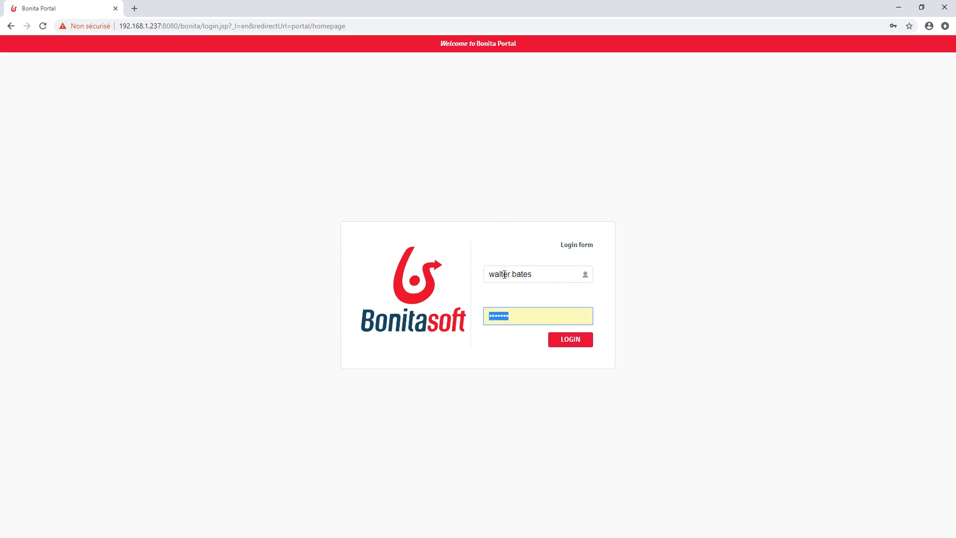
type("bpm")
key("Return")
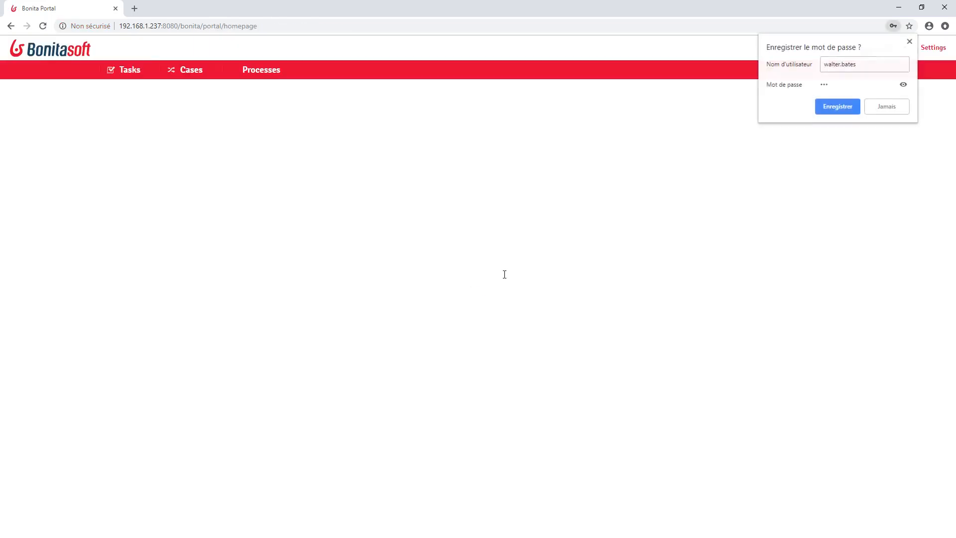
left_click(850, 110)
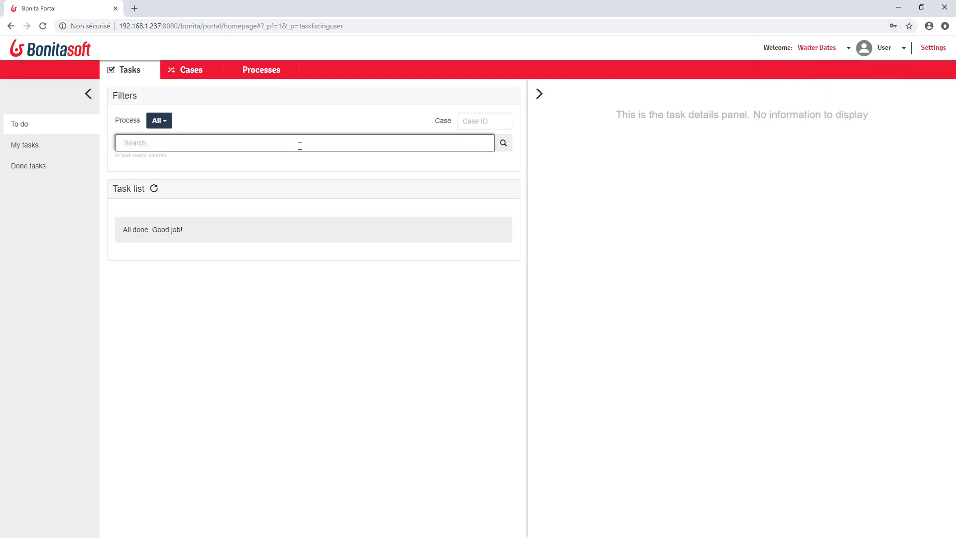
- Switch to Bonita Studio and export the business data model bom.xml to the default destination
left_click(899, 7)
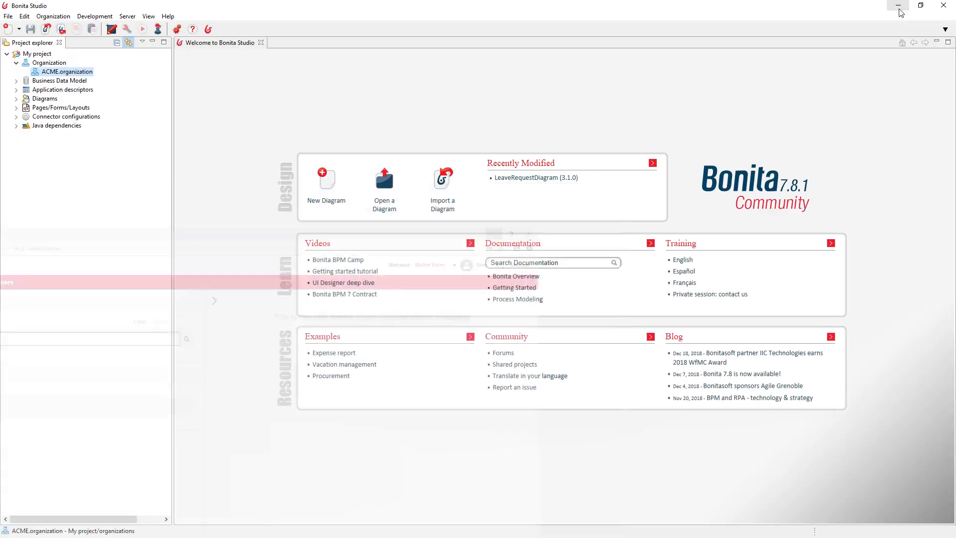
left_click(16, 81)
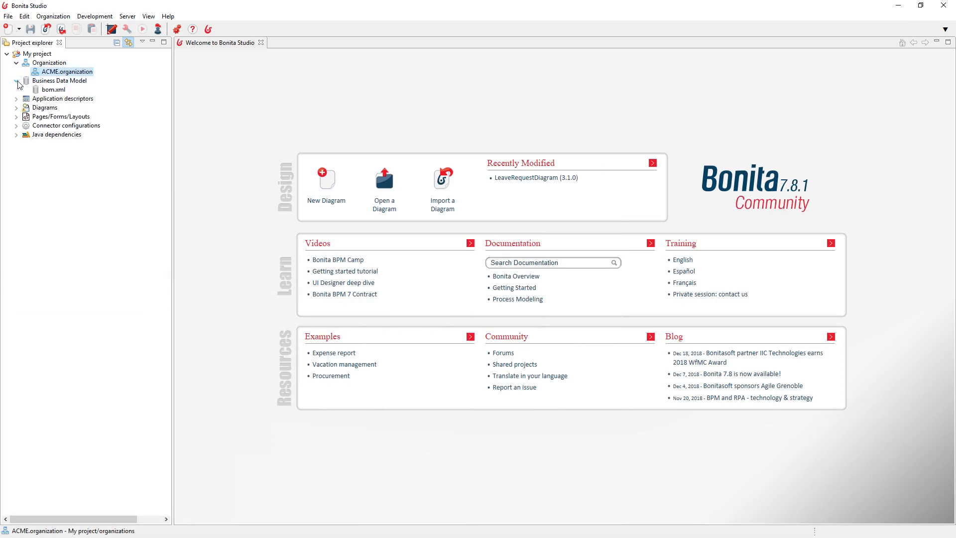
left_click(40, 90)
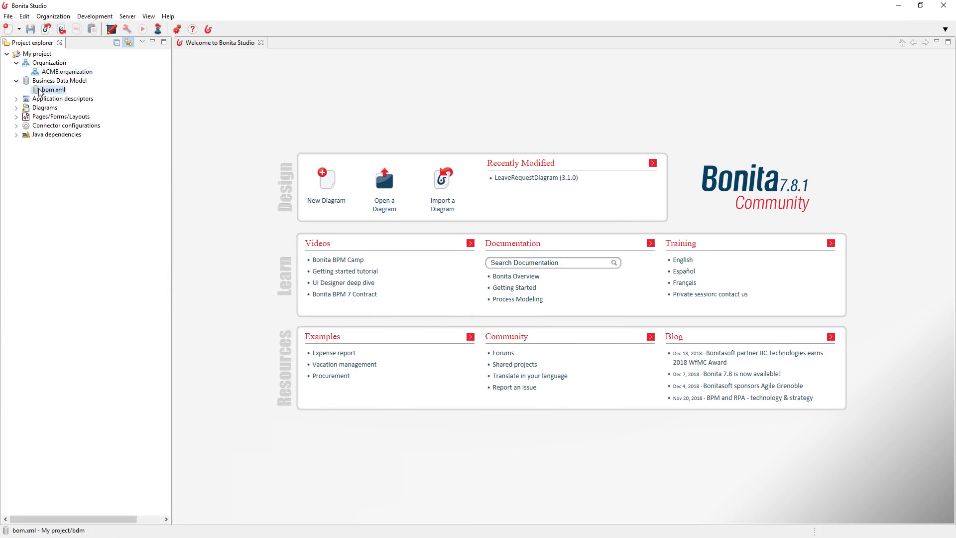
right_click(42, 92)
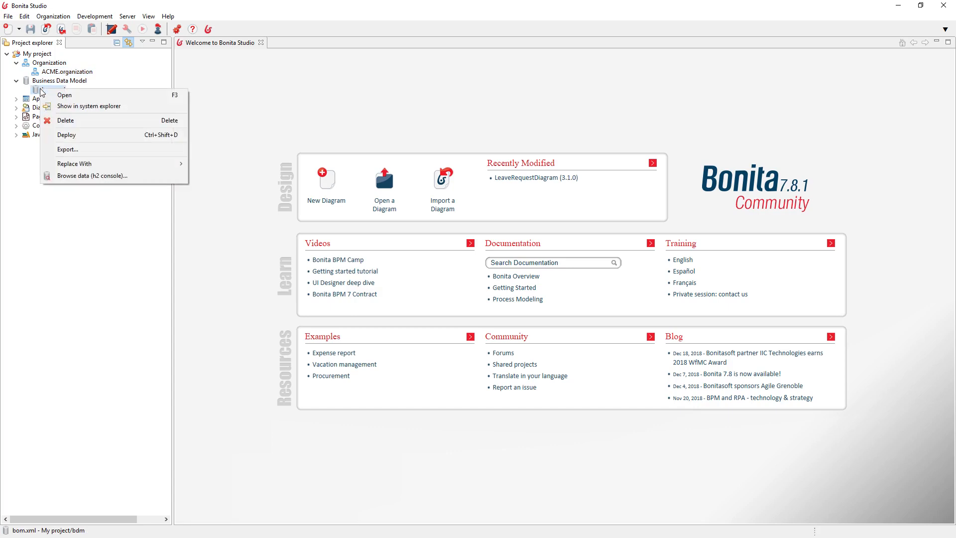
left_click(63, 150)
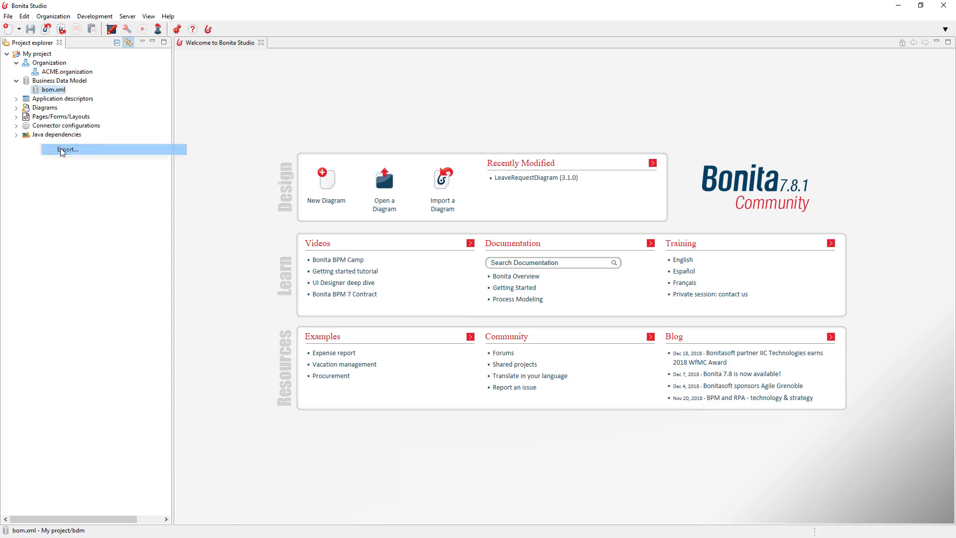
left_click(527, 304)
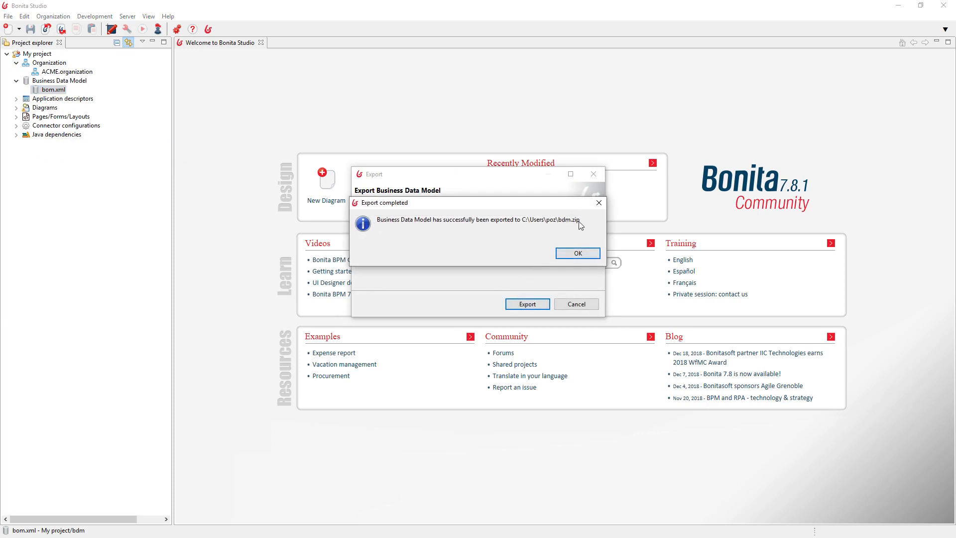
left_click(577, 254)
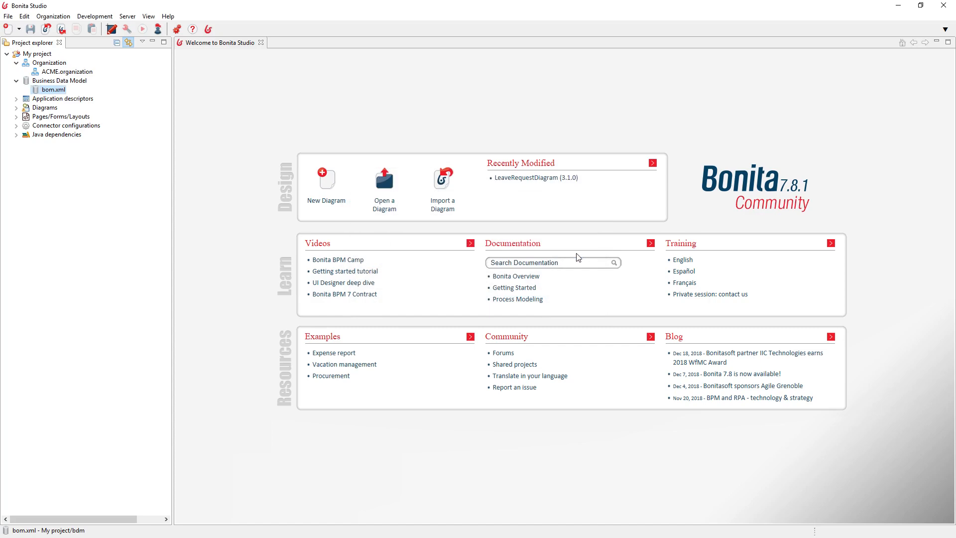
- Return to Bonita Portal in the browser and view it under the Administrator profile
left_click(896, 6)
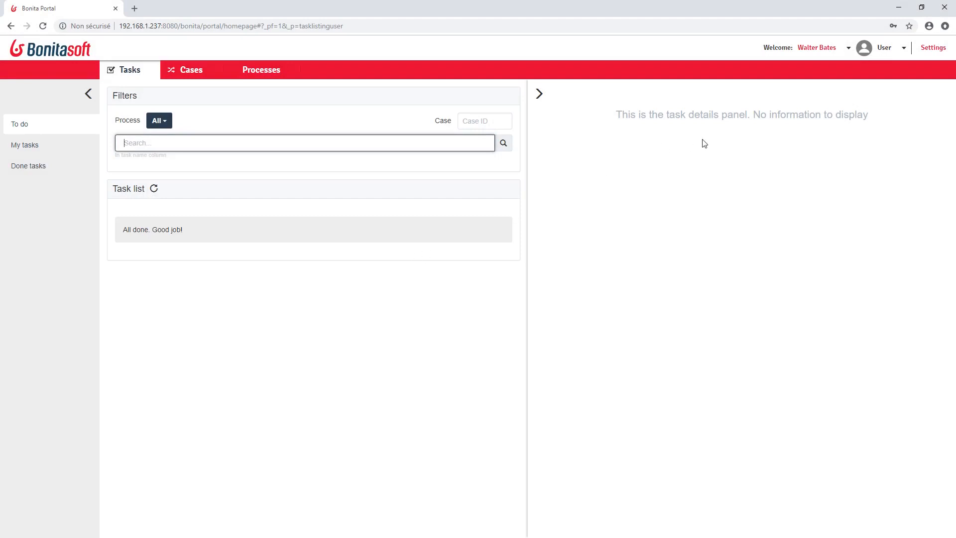
left_click(885, 47)
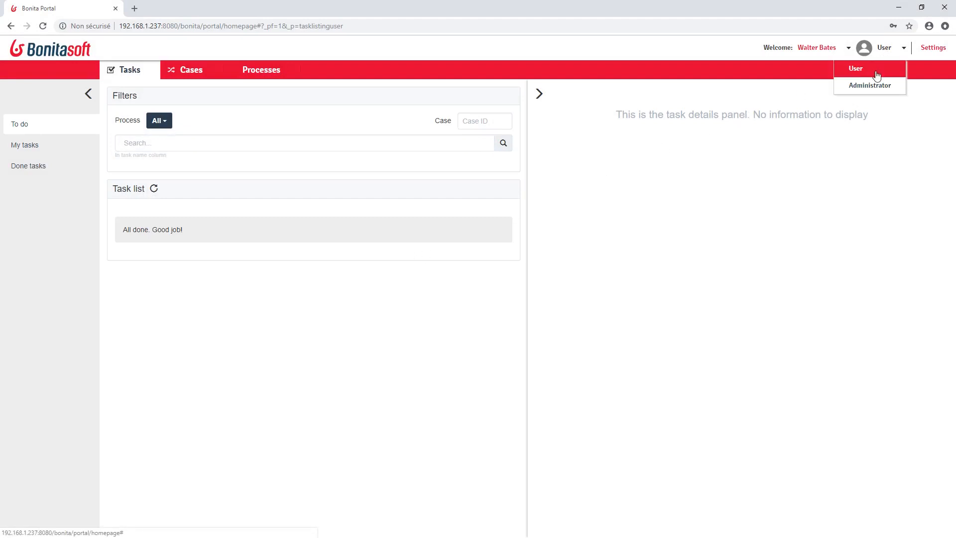
left_click(869, 85)
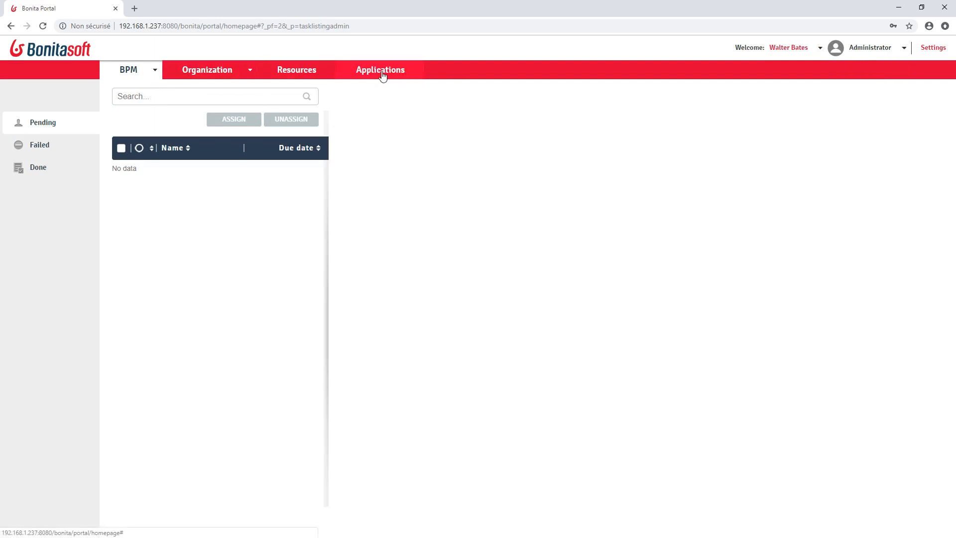
left_click(876, 49)
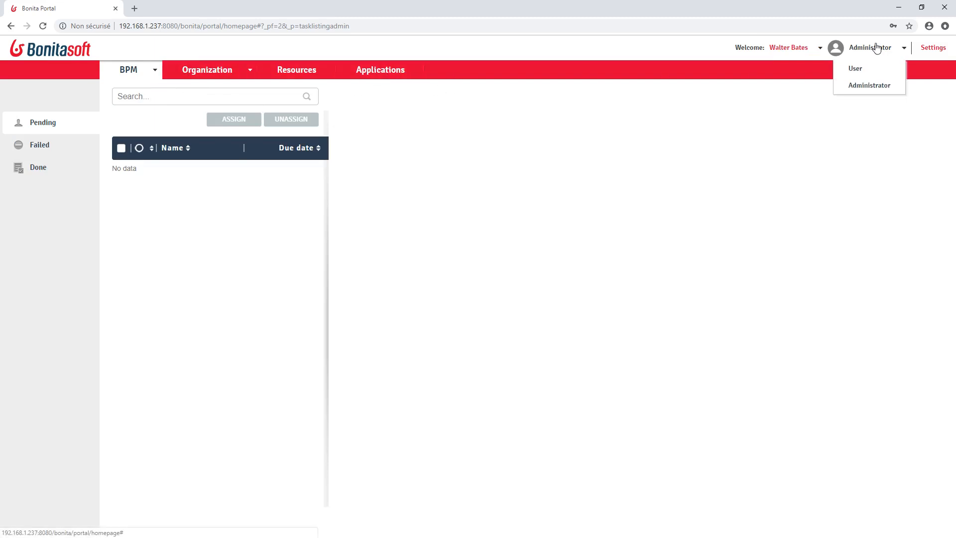
- Log out of the employee account and log in to the portal as install with the account password
left_click(804, 50)
left_click(795, 68)
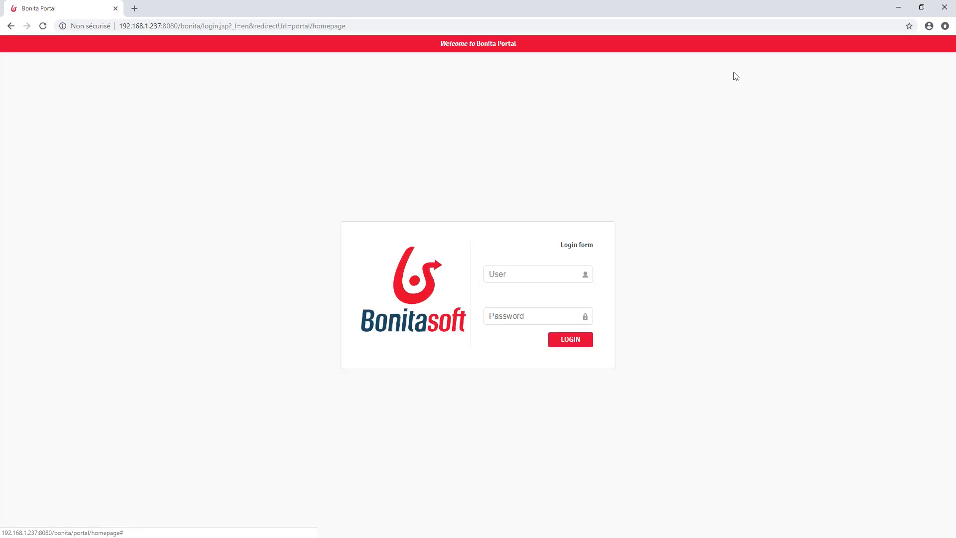
double_click(561, 276)
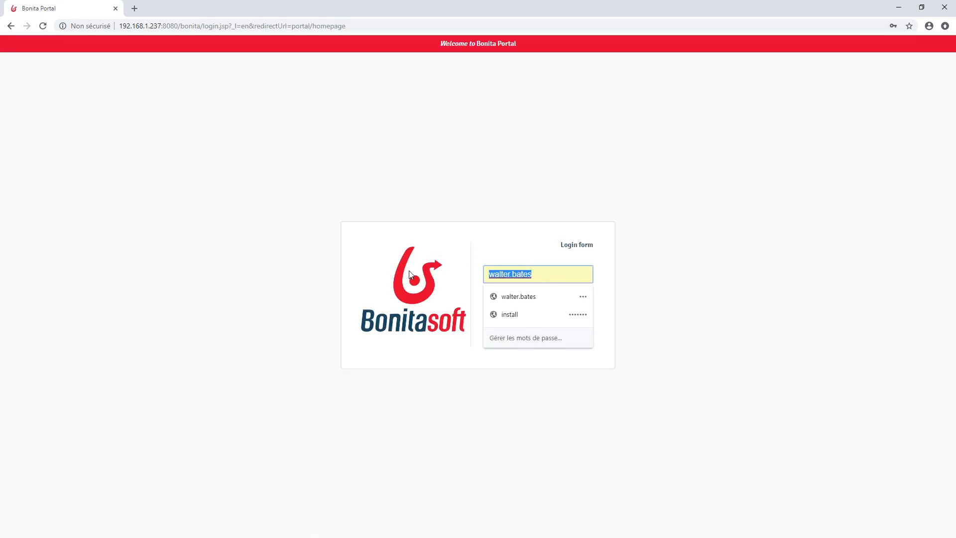
type("install")
key("Tab")
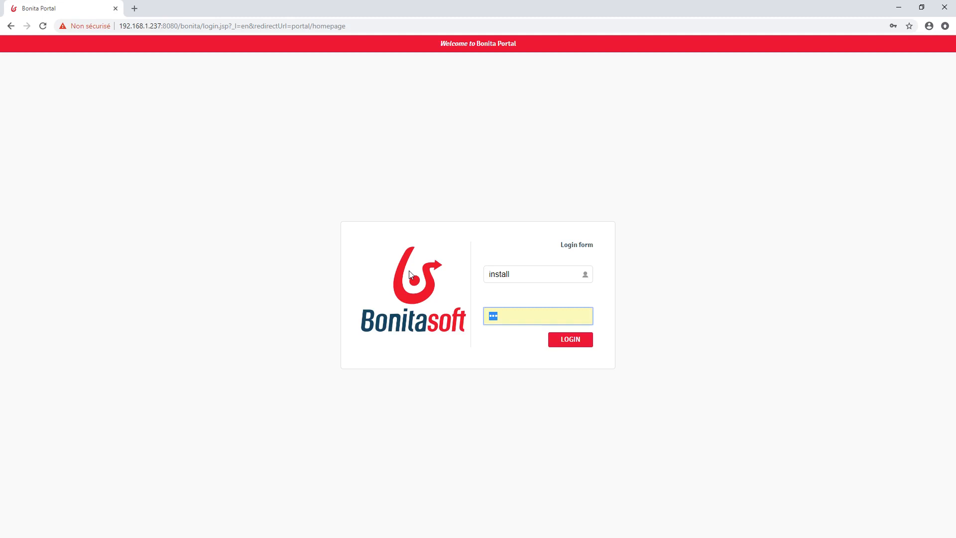
type("in")
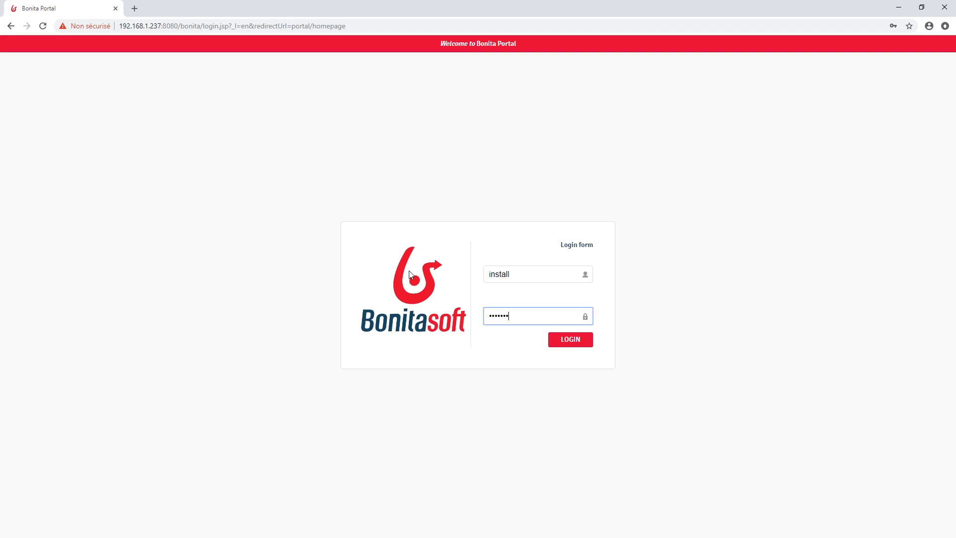
type("stall")
left_click(567, 340)
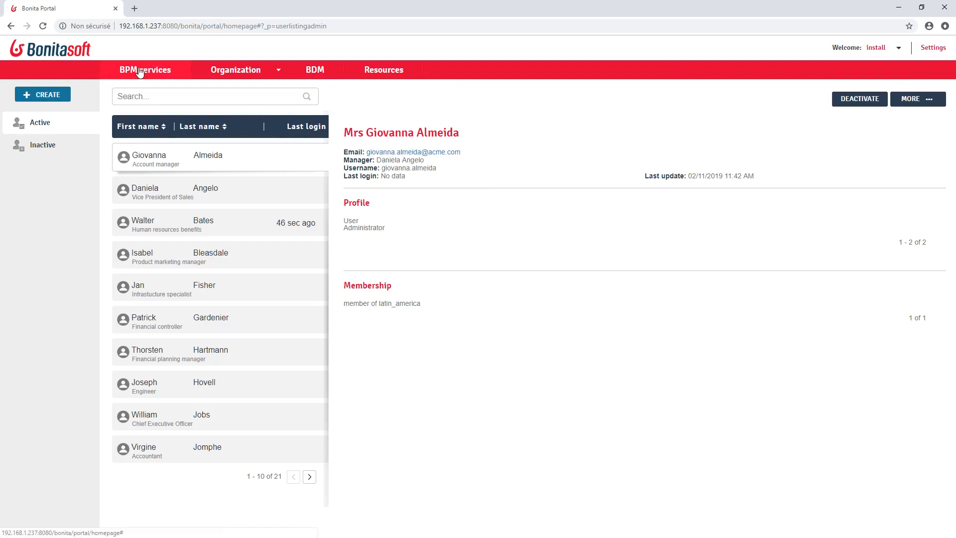
- Pause the BPM services and confirm their deactivation for maintenance
left_click(140, 73)
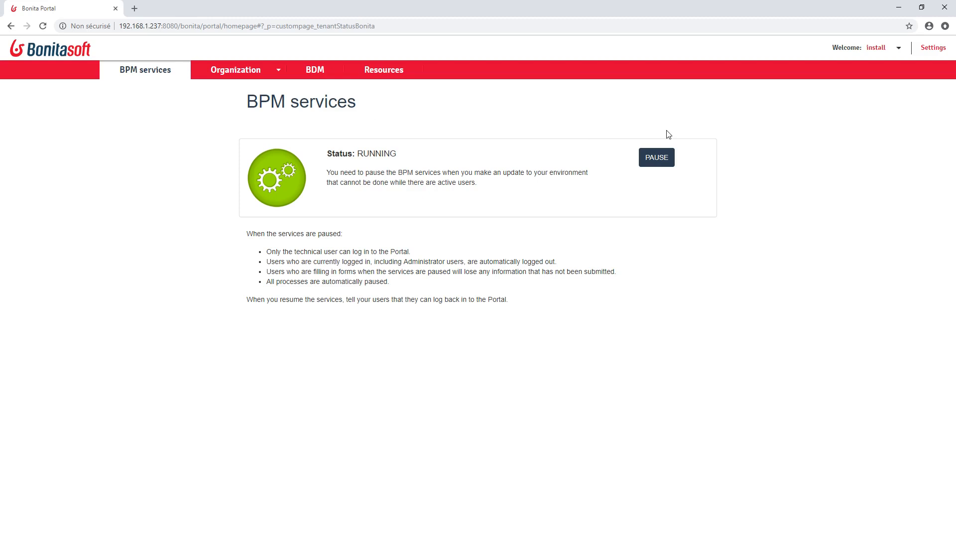
left_click(660, 158)
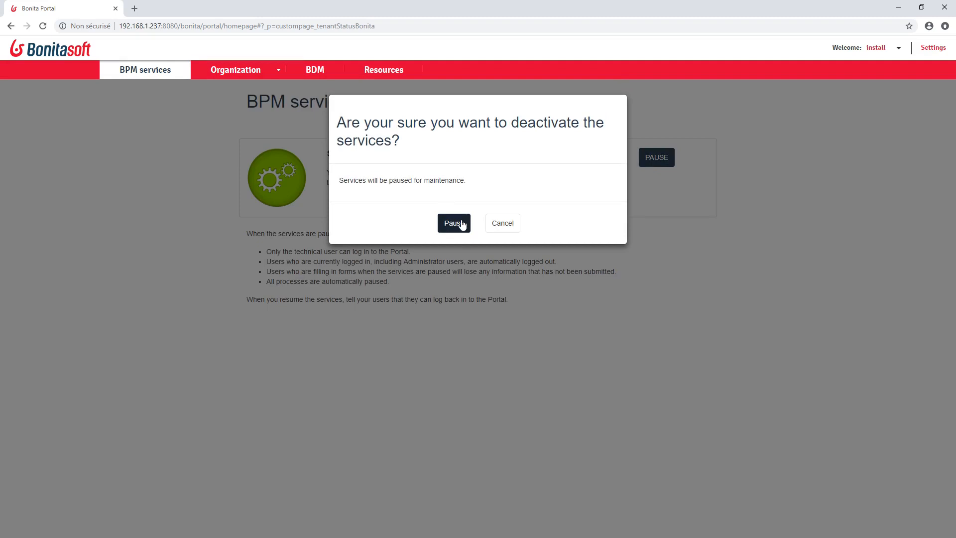
left_click(461, 224)
- Install the business data model in the portal from the file bdm.zip
left_click(304, 74)
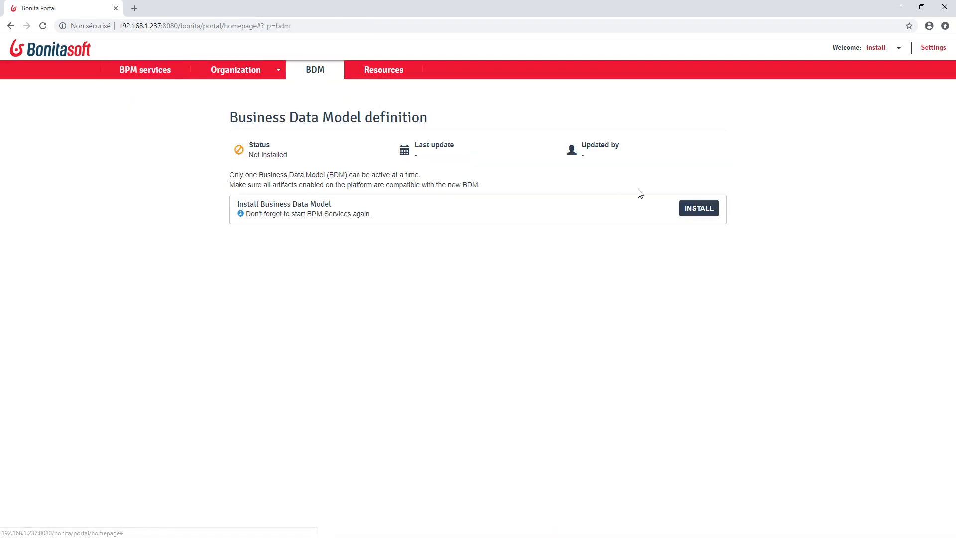
left_click(689, 214)
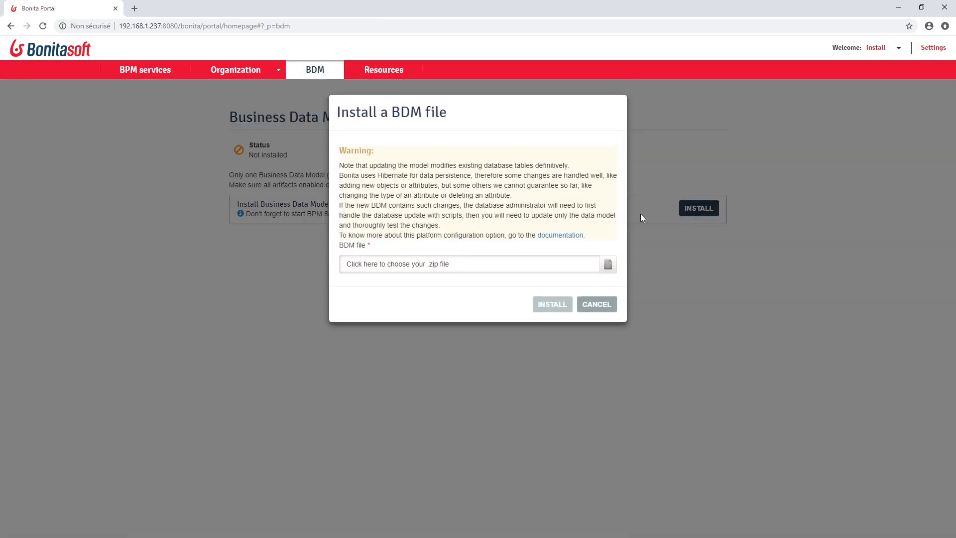
left_click(512, 264)
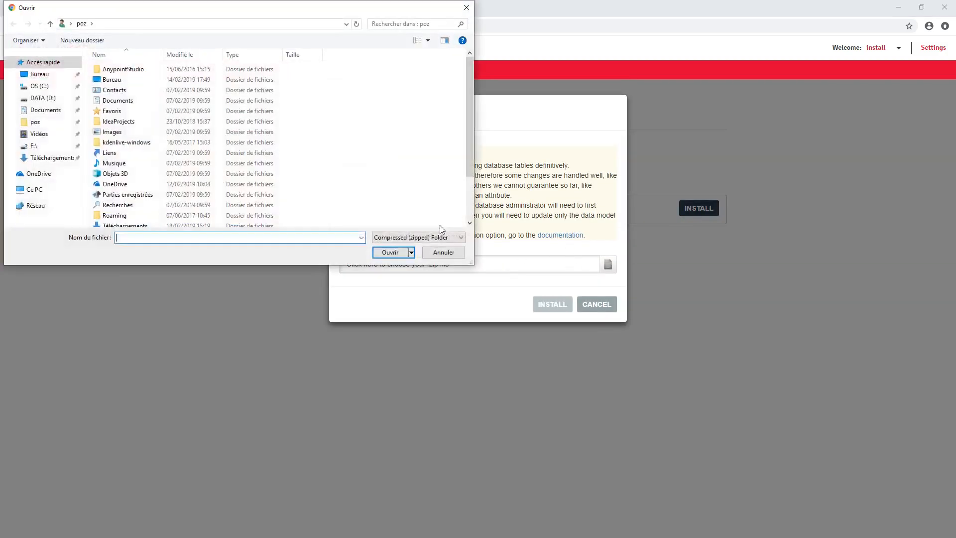
left_click(111, 221)
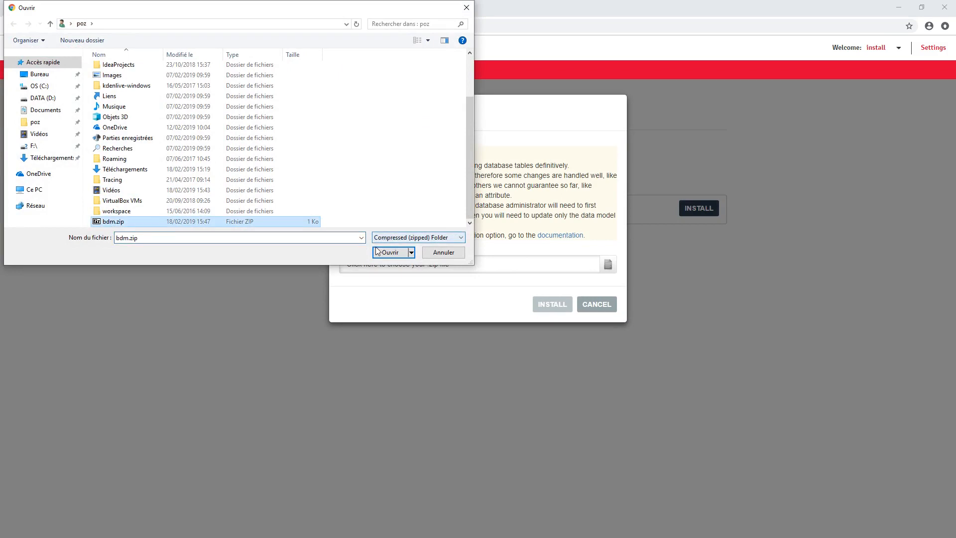
left_click(393, 253)
left_click(537, 305)
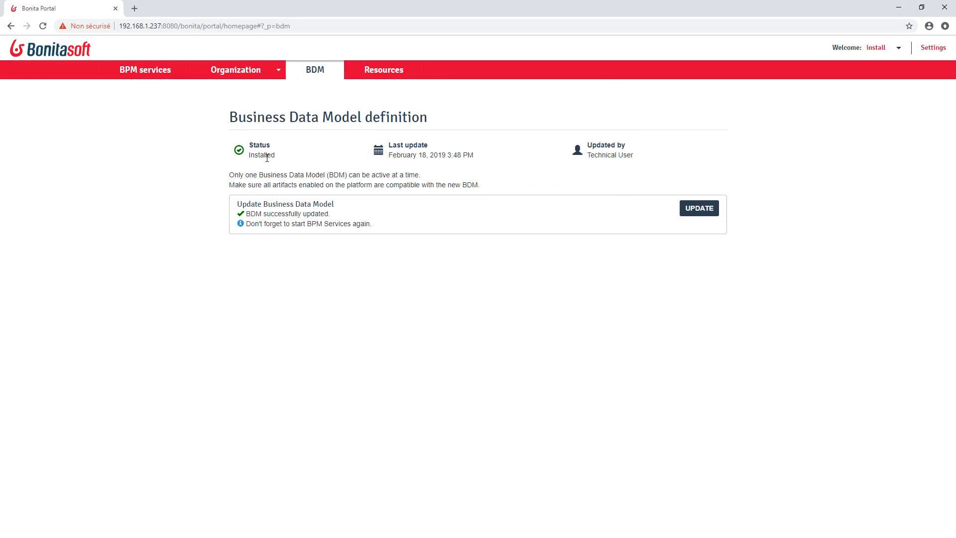
- Resume the BPM services and confirm their activation
left_click(123, 69)
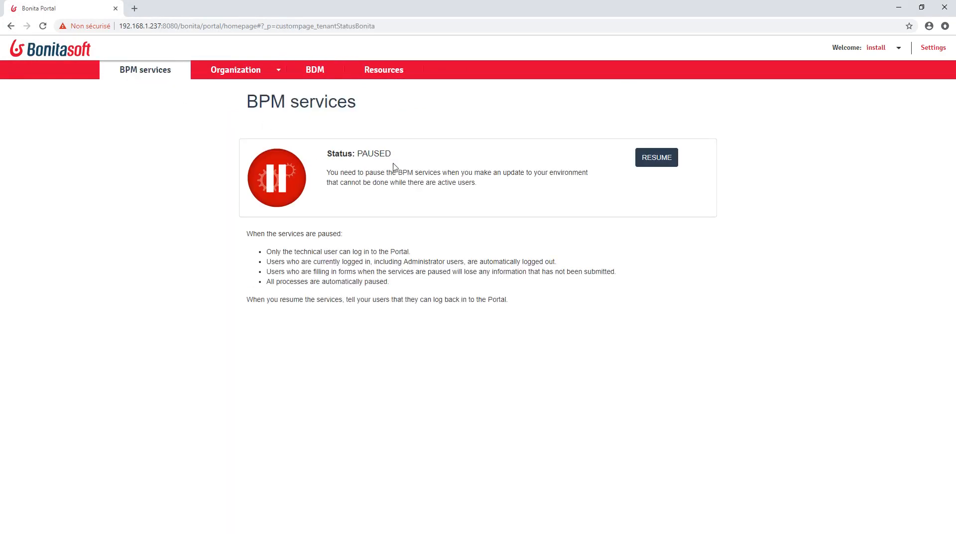
left_click(655, 155)
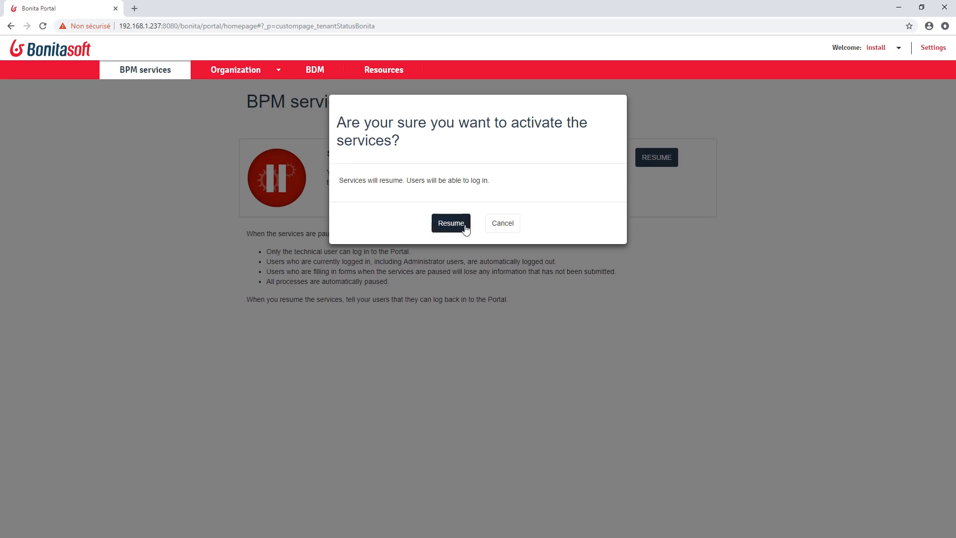
left_click(451, 223)
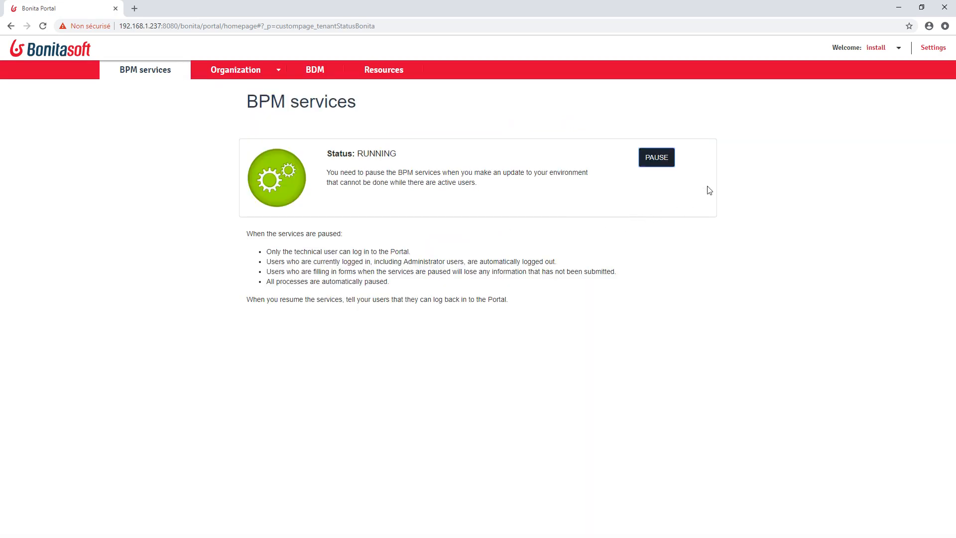
- Switch to Bonita Studio and examine the leave request diagram and the fillLeaveRequest and validateLeaveRequest forms in the project
left_click(897, 9)
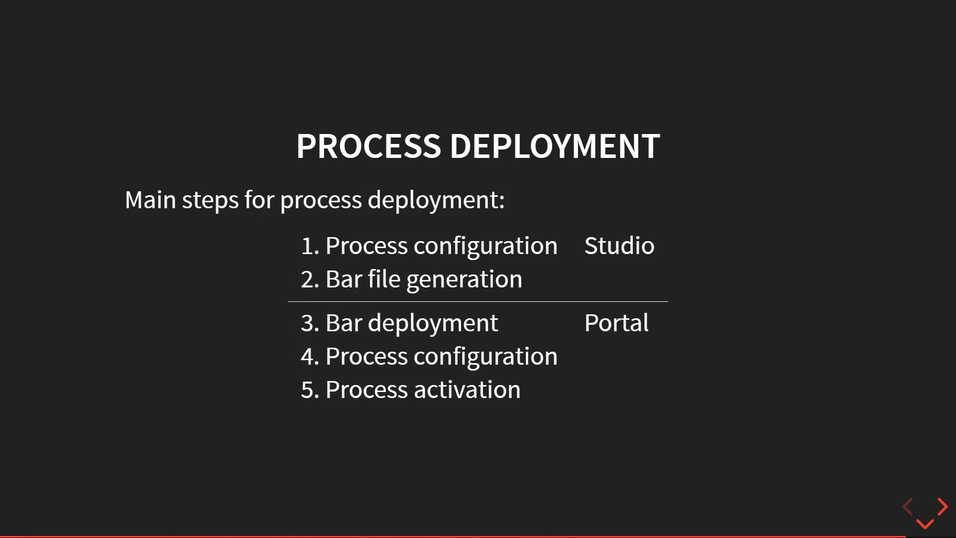
key("alt+Tab")
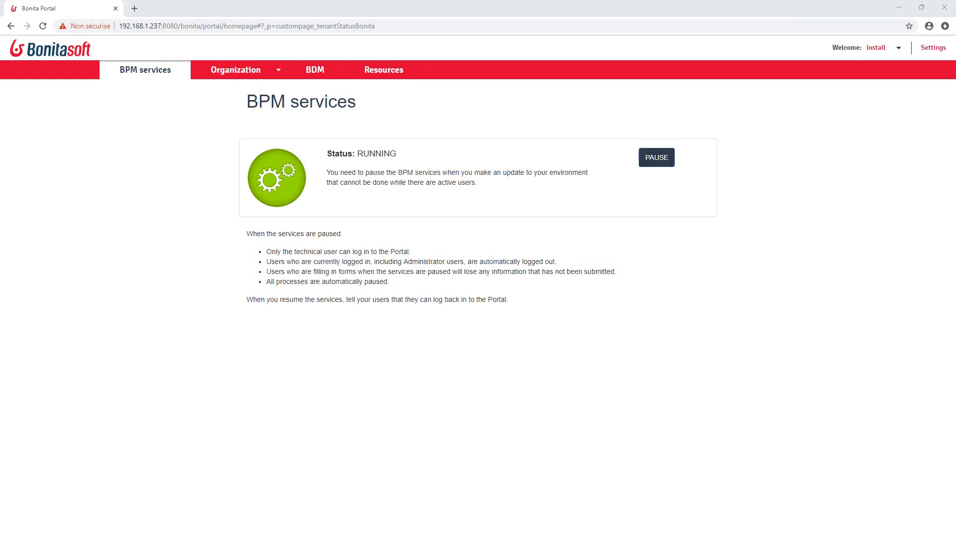
key("alt+Tab")
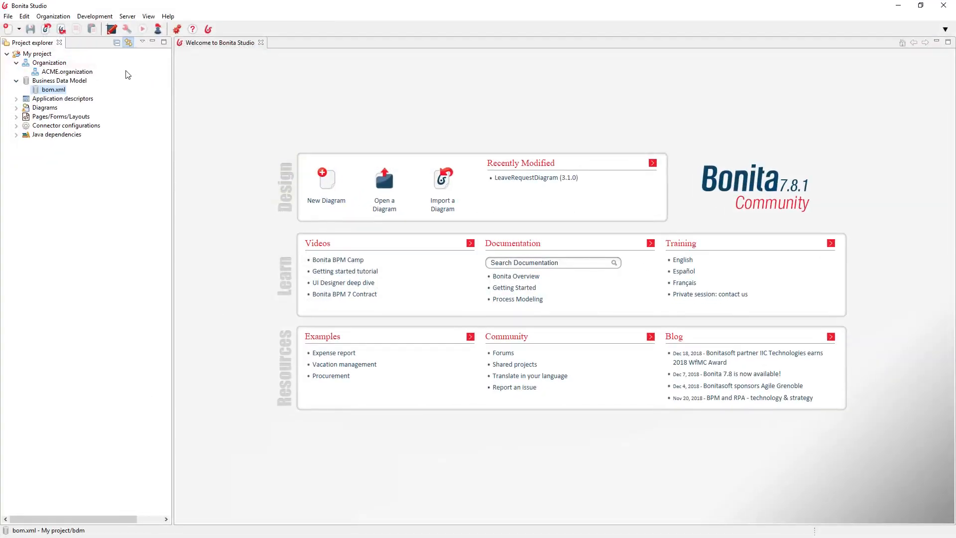
left_click(16, 108)
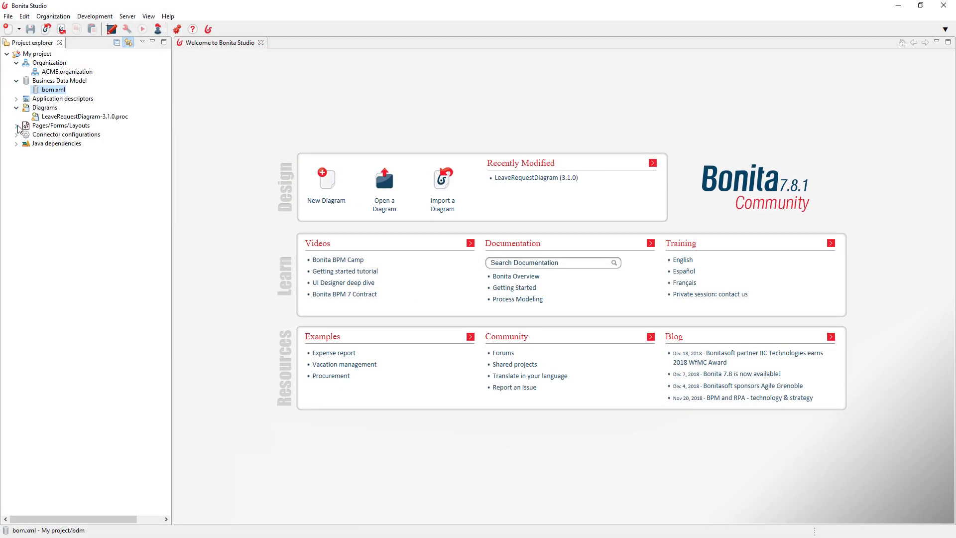
left_click(16, 127)
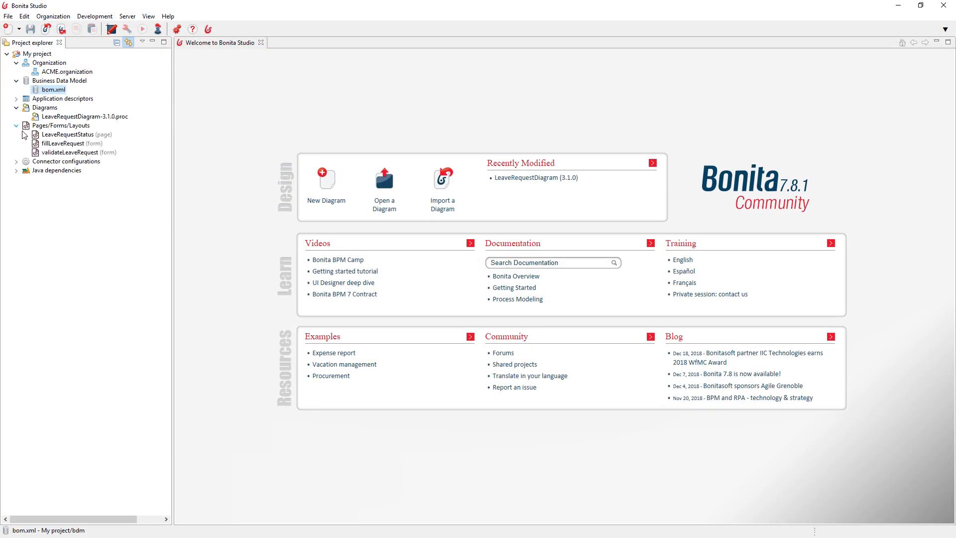
left_click(54, 144)
left_click(60, 153)
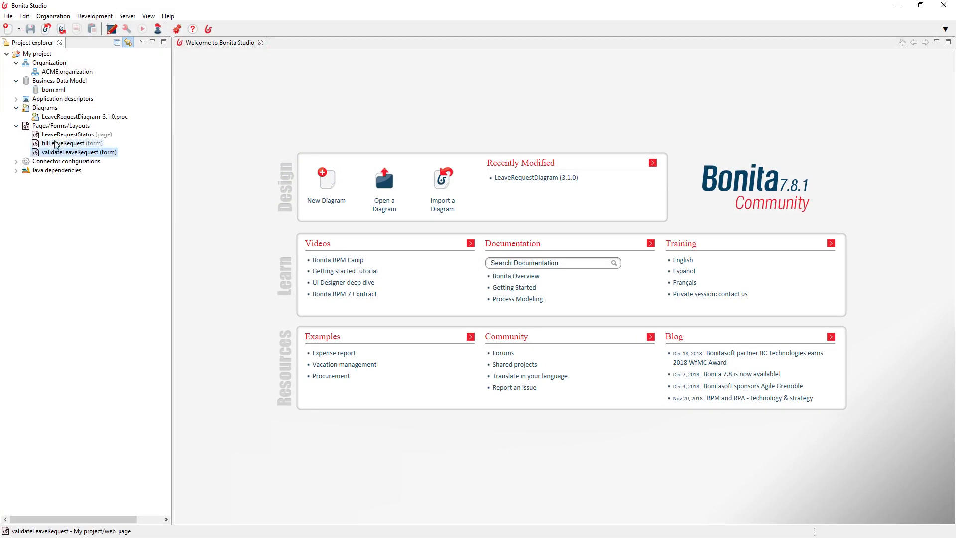
left_click(60, 118)
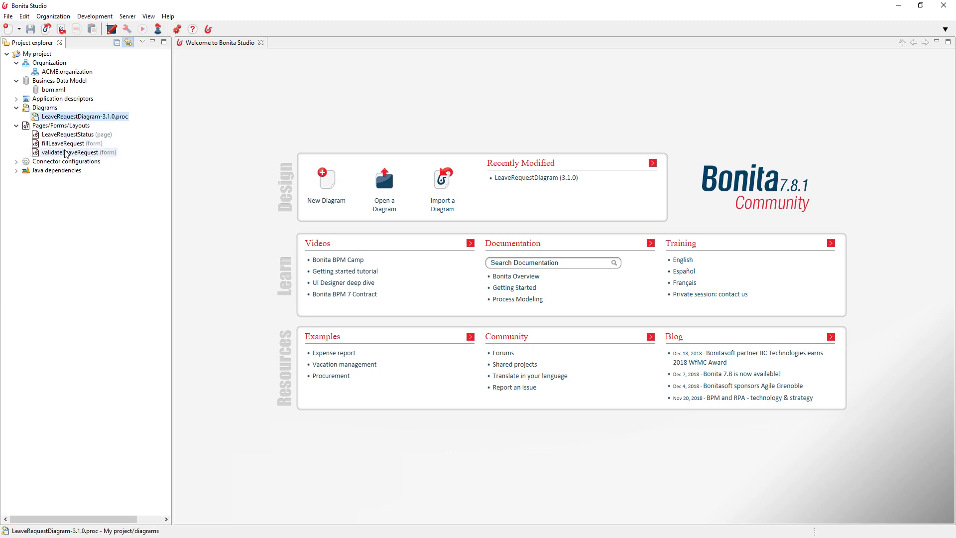
left_click(66, 144)
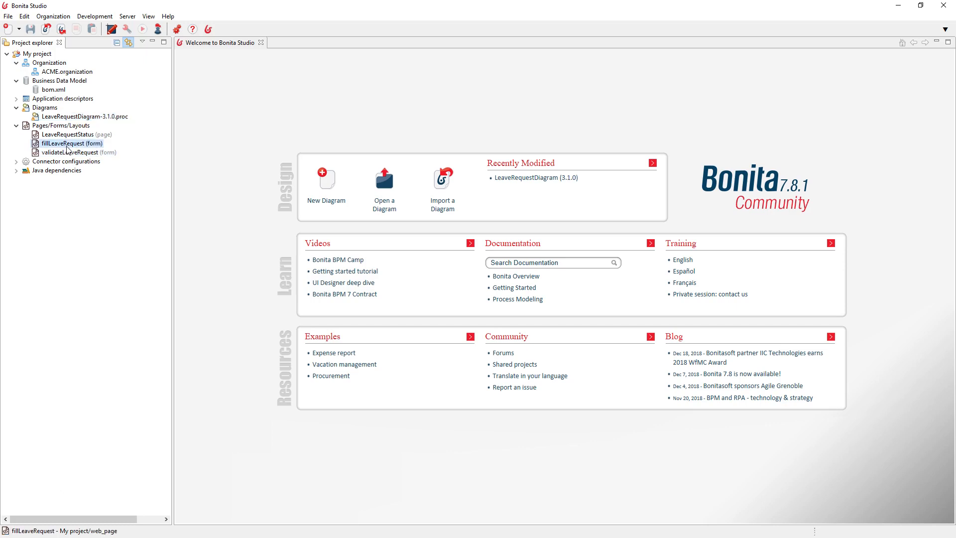
left_click(75, 152)
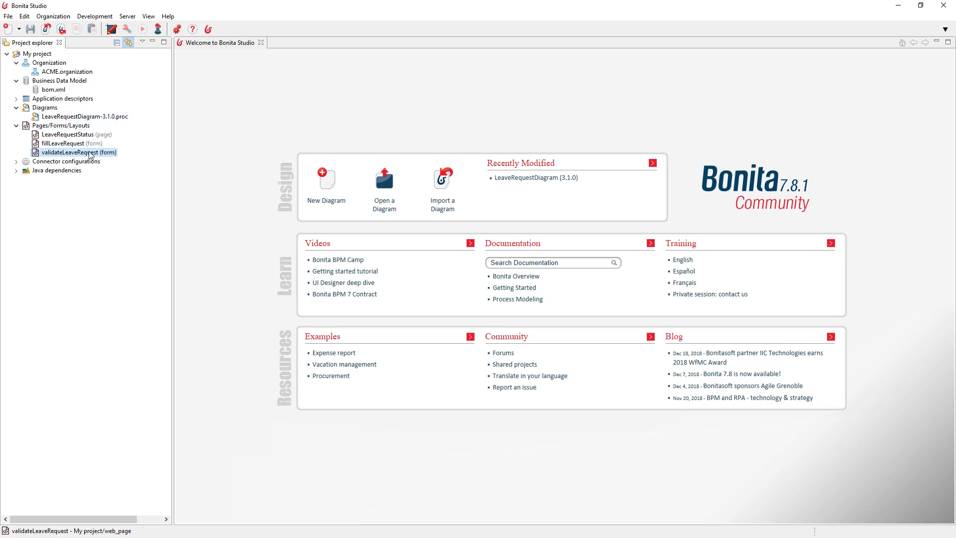
left_click(98, 118)
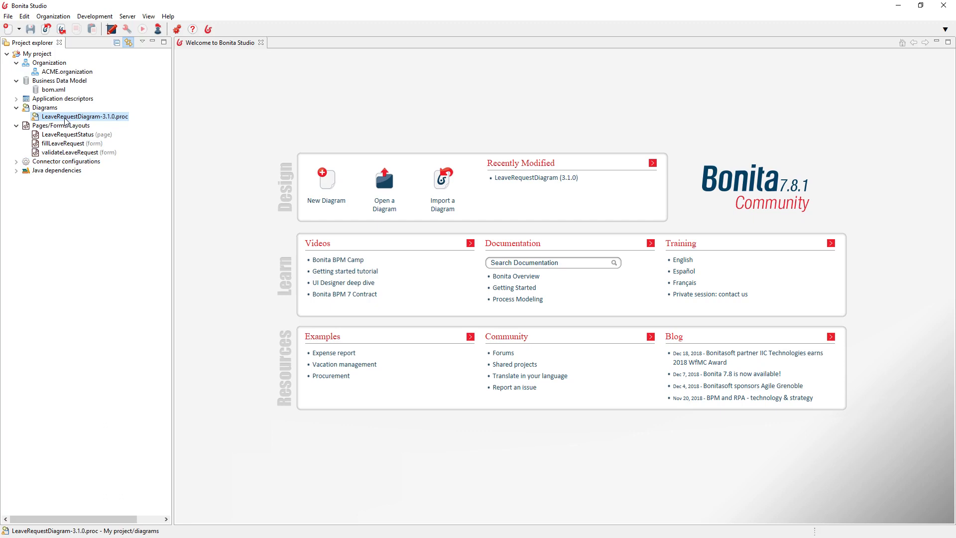
- Inspect the project's Java dependencies, including mail-1.4.5.jar, and collapse their list again
left_click(16, 171)
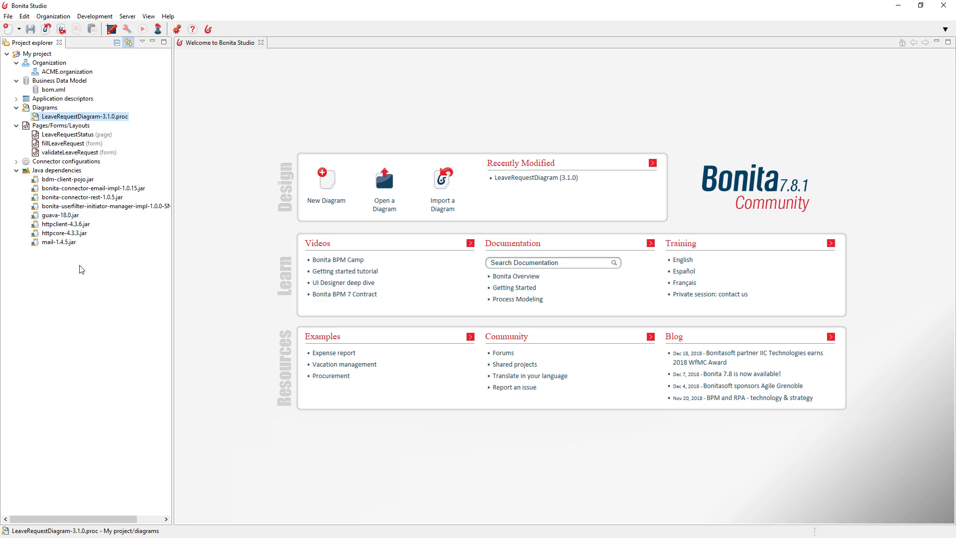
left_click(60, 242)
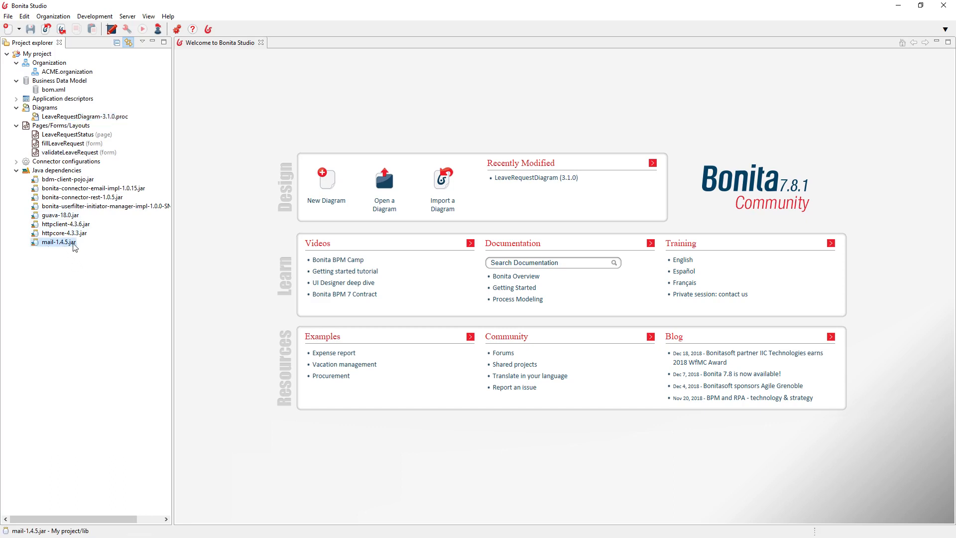
left_click(16, 171)
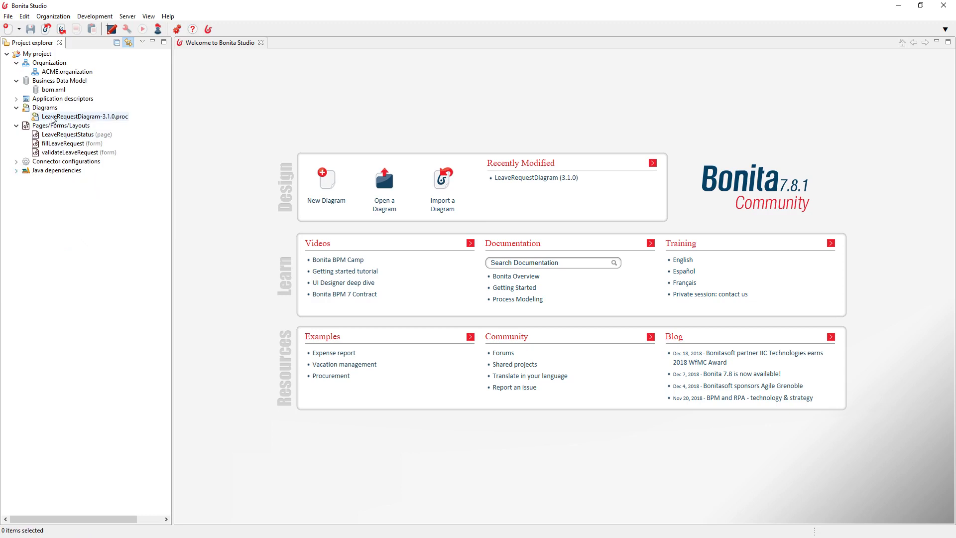
- Build the LeaveRequest (3.1.0) process from LeaveRequestDiagram-3.1.0.proc into the default destination folder, and return to Bonita Portal in the browser
left_click(82, 117)
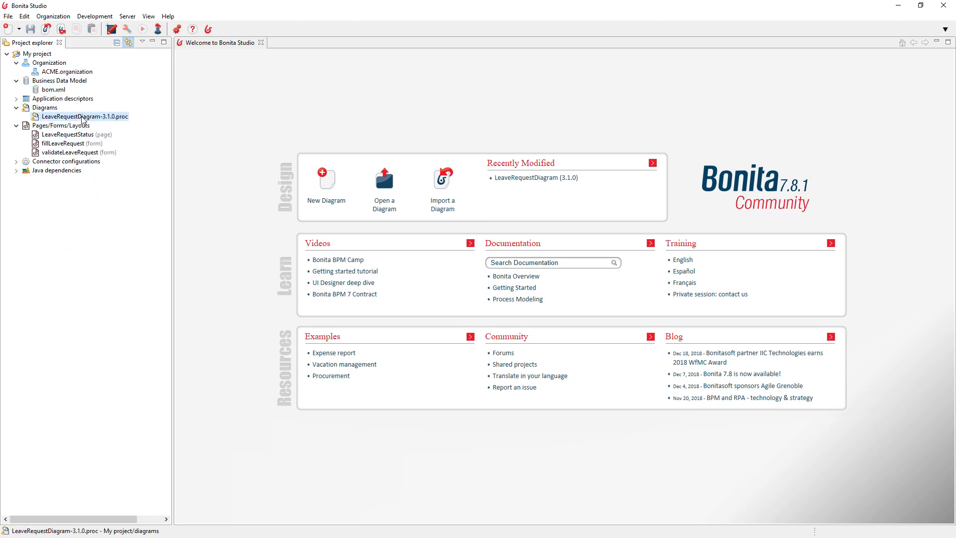
right_click(83, 120)
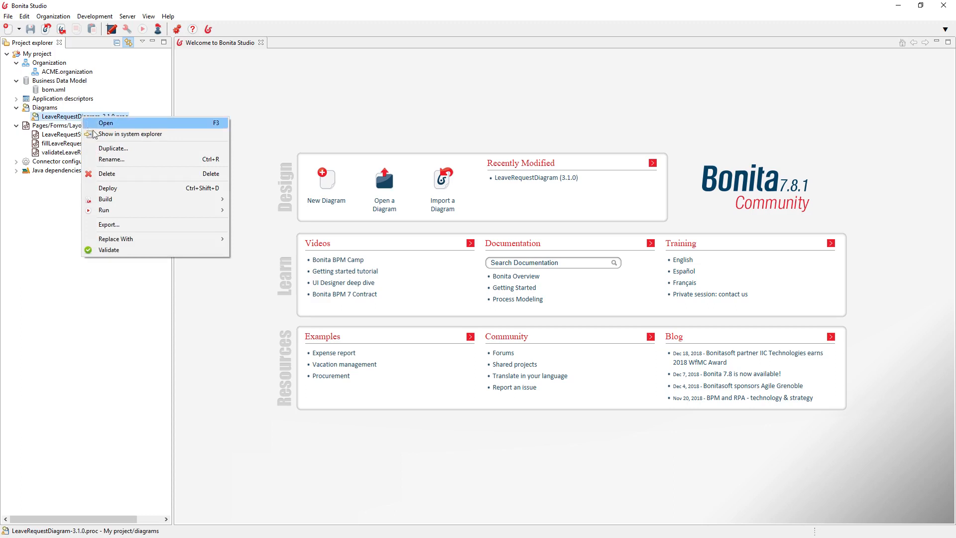
mouse_move(124, 204)
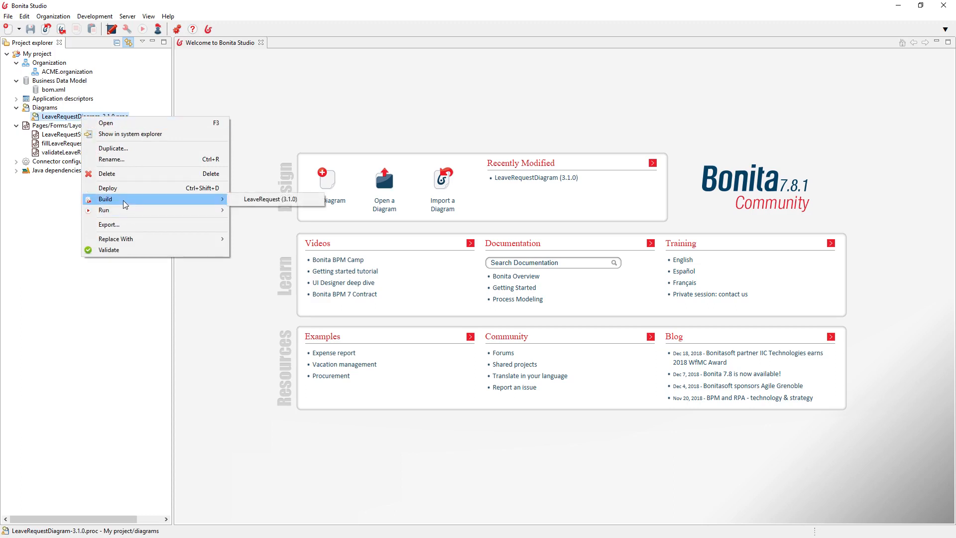
left_click(273, 200)
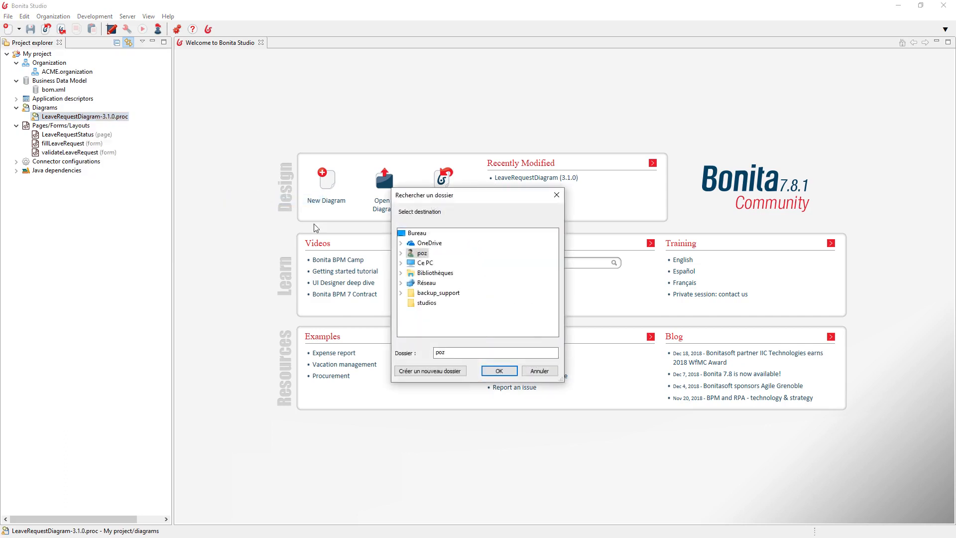
left_click(498, 371)
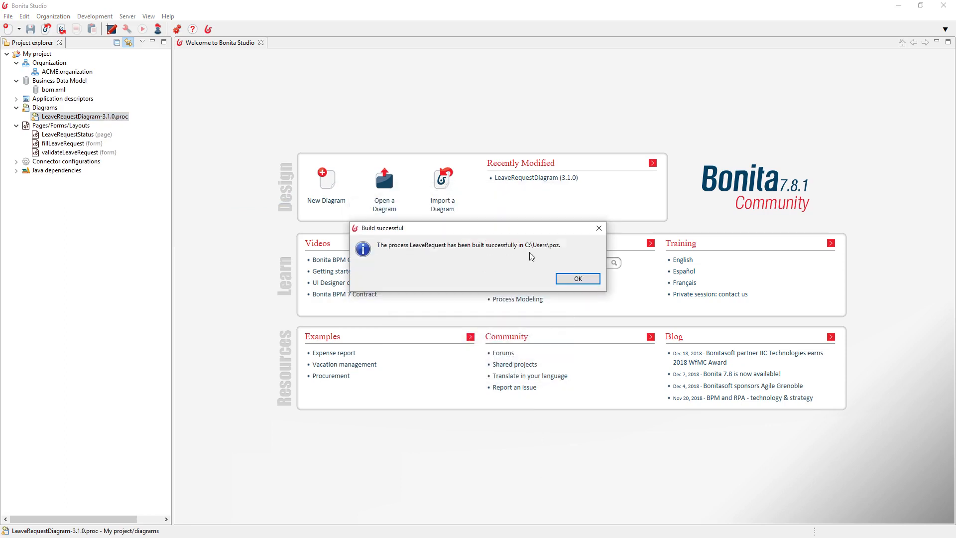
left_click(578, 278)
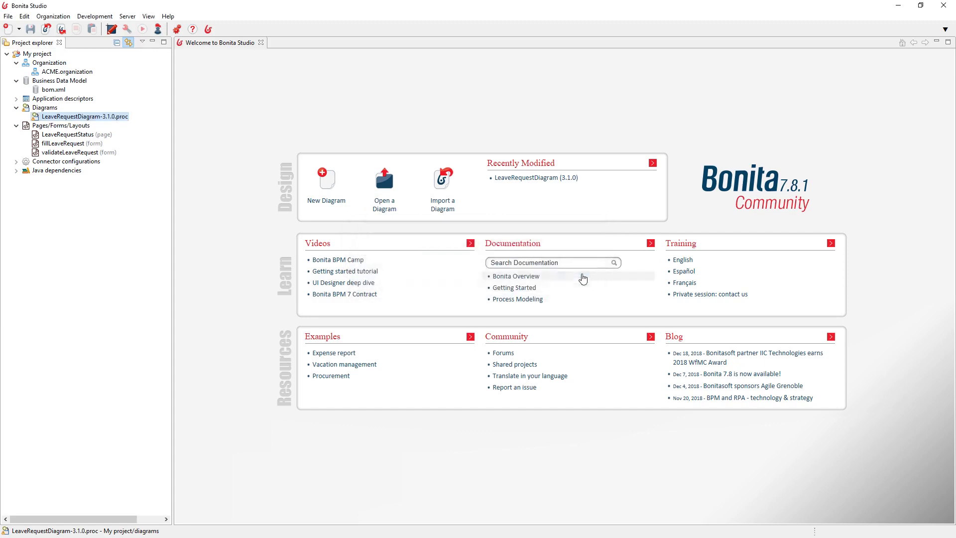
left_click(902, 6)
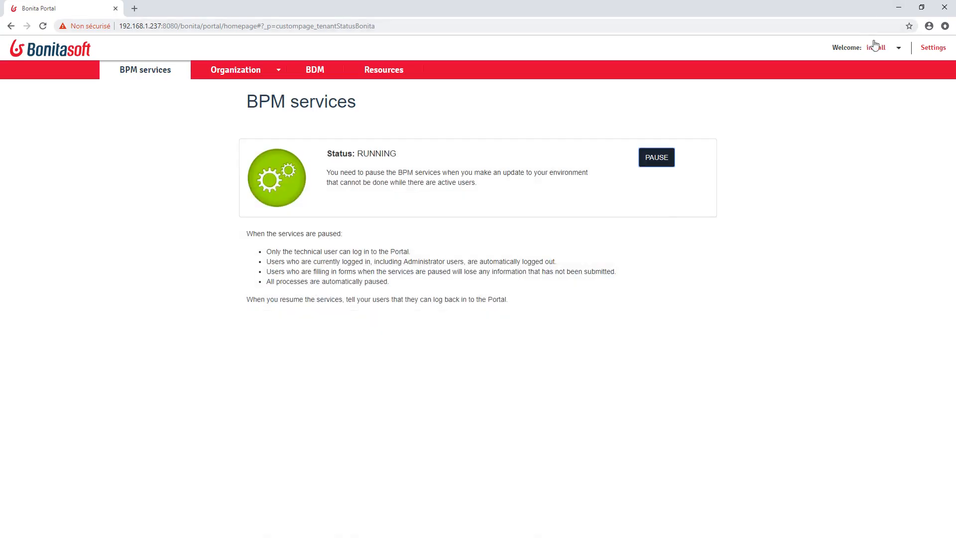
- Log out of the technical account and log back in with the administrator's username and saved password
left_click(875, 68)
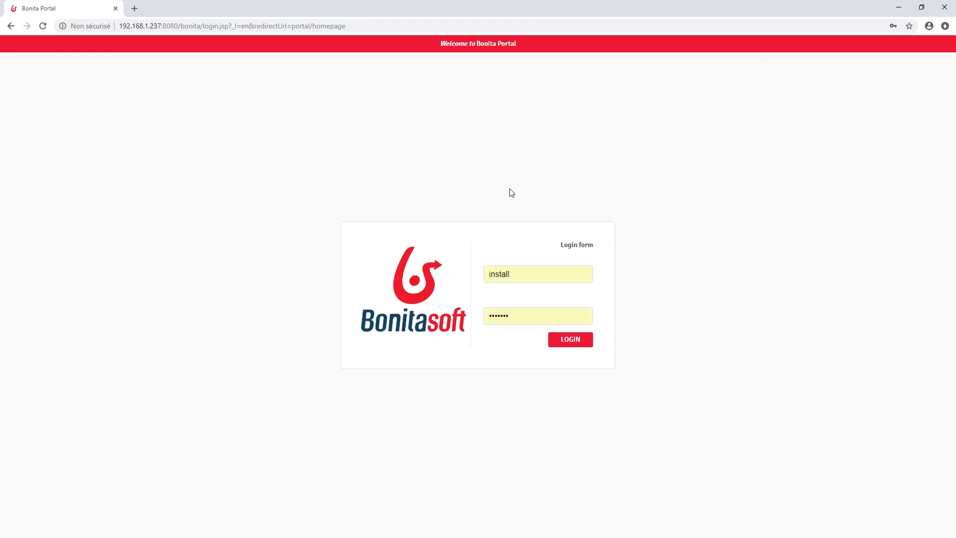
double_click(510, 276)
type("walter.bates")
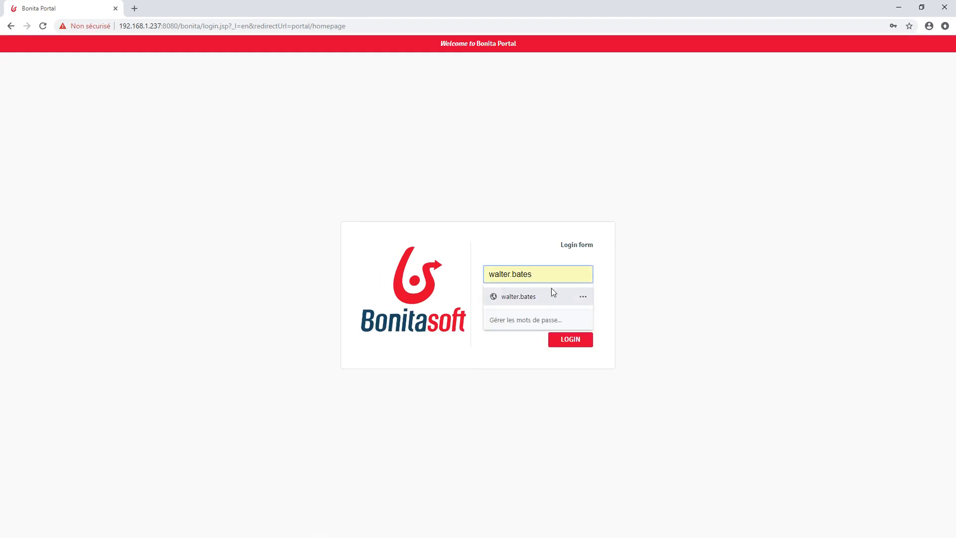
left_click(550, 295)
left_click(551, 335)
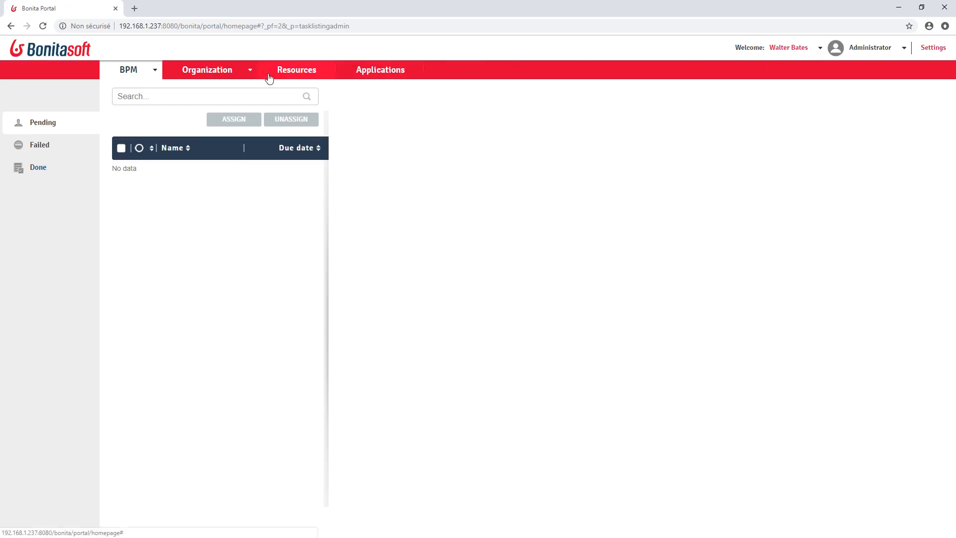
- Install the LeaveRequest--3.1.0.bar business archive as a process in the portal and return to the process list
left_click(147, 75)
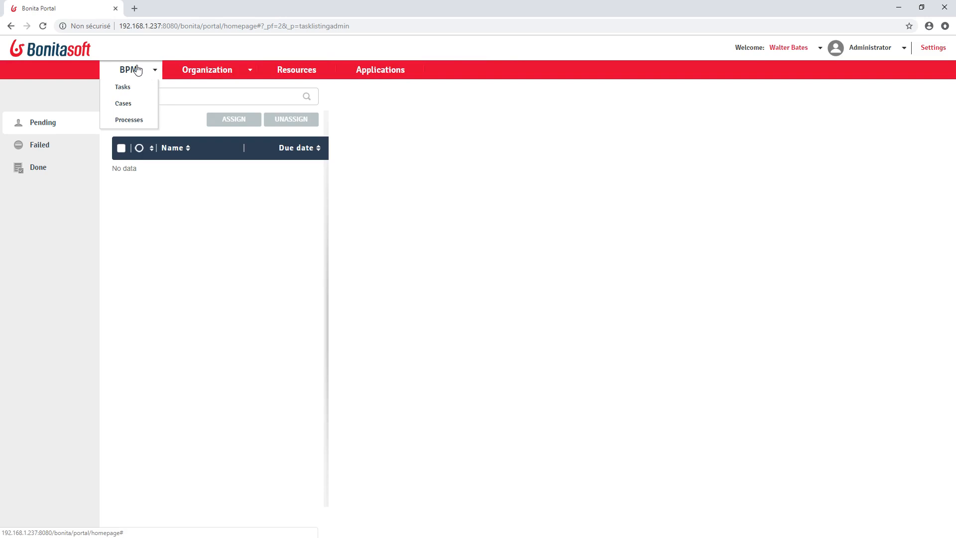
left_click(133, 122)
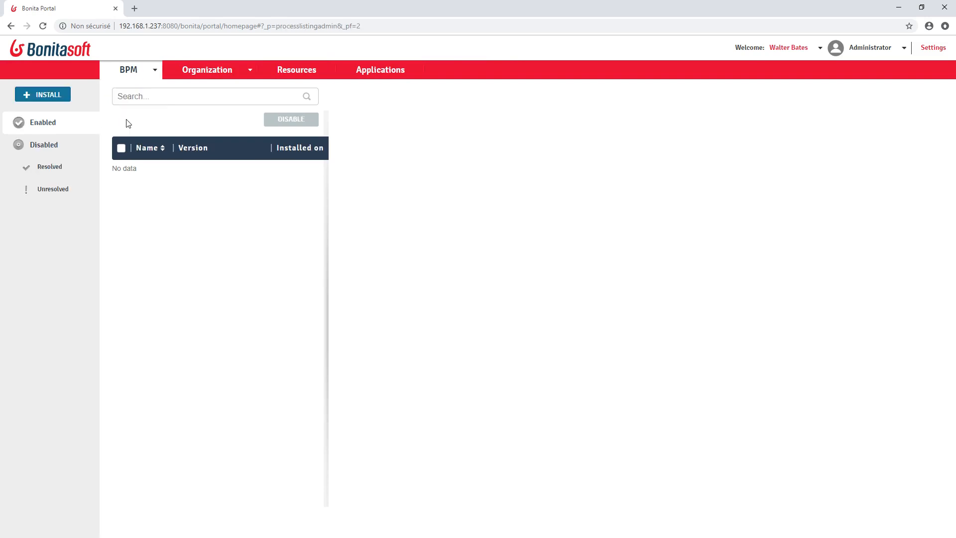
left_click(60, 99)
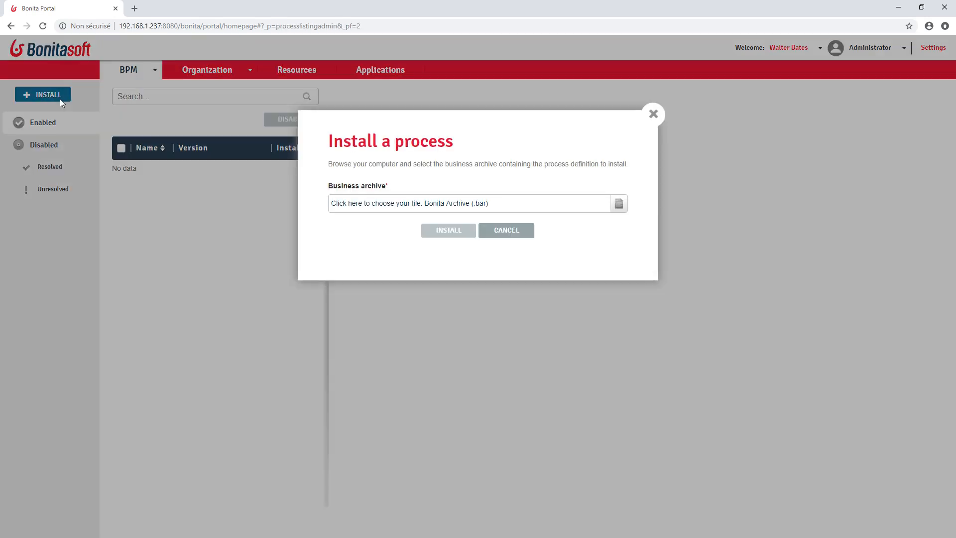
left_click(453, 207)
scroll(274, 199, "down", 5)
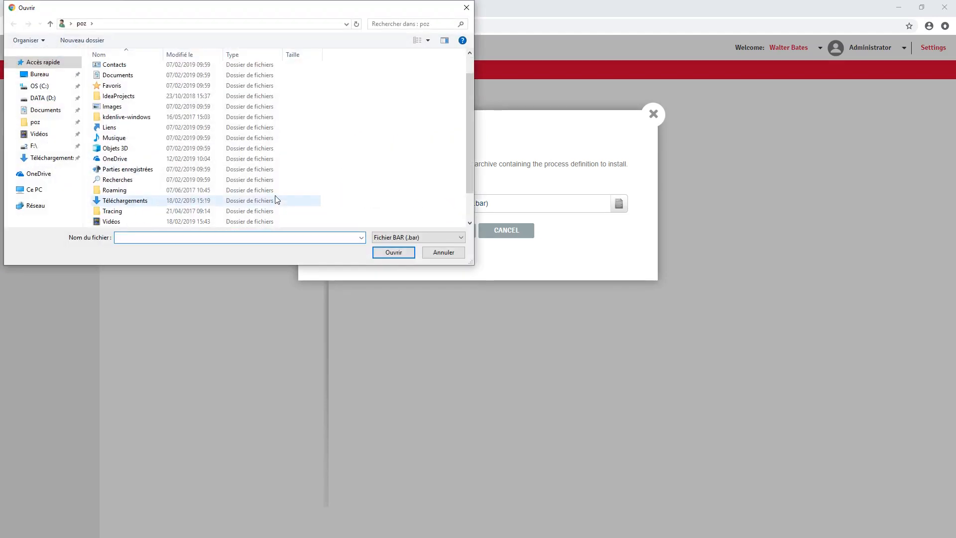
left_click(147, 222)
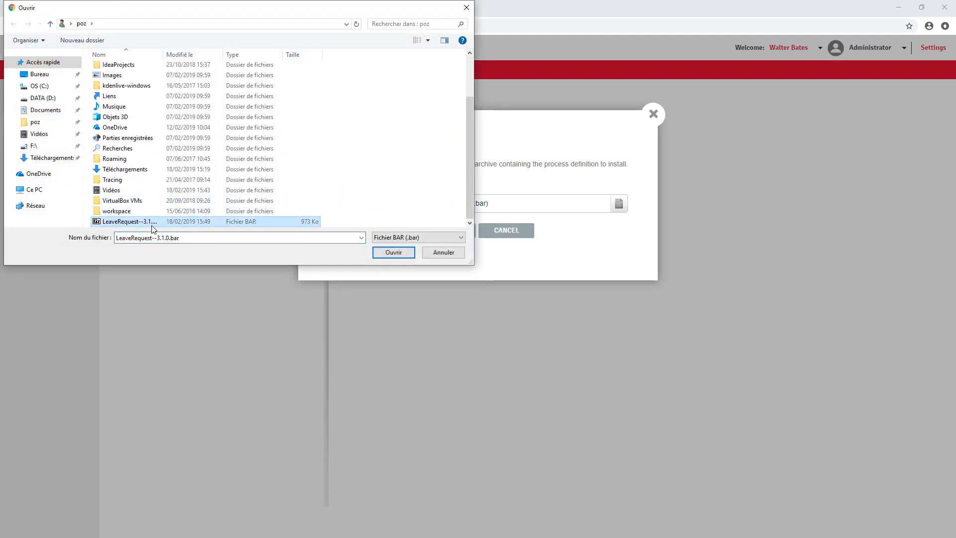
left_click(393, 252)
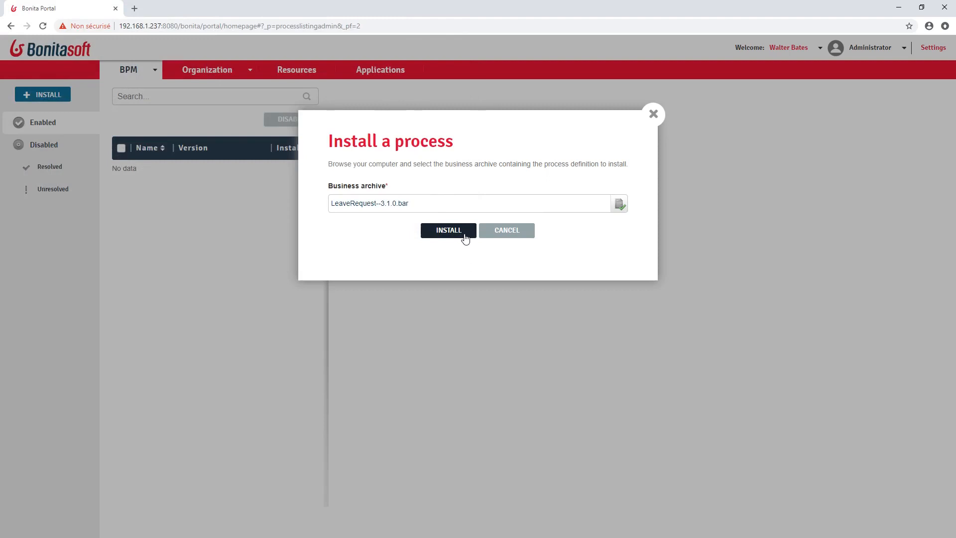
left_click(462, 236)
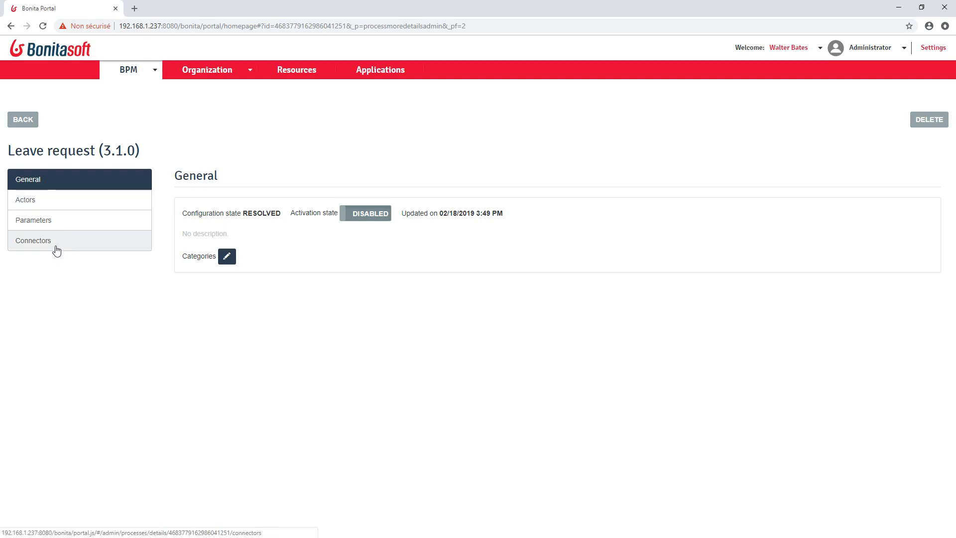
left_click(29, 124)
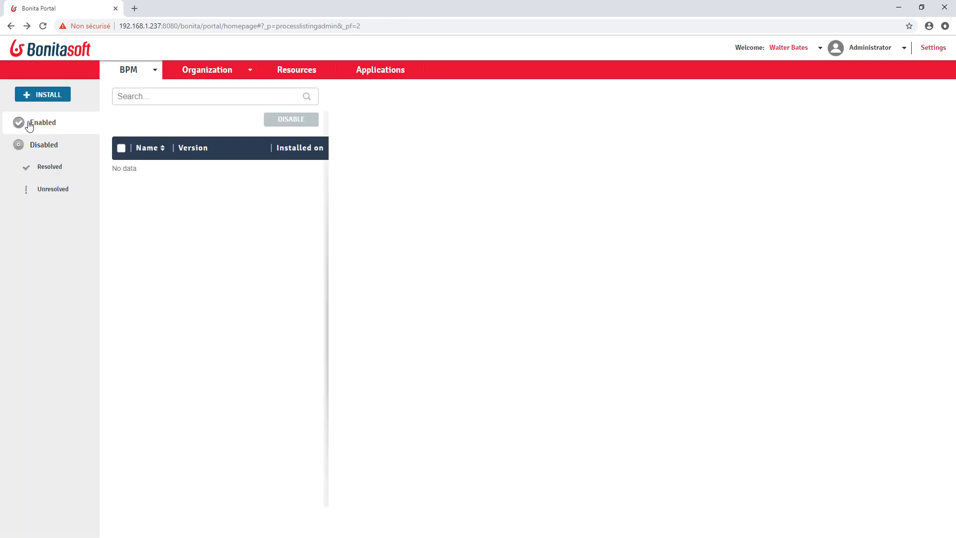
- Switch to Bonita Studio and locate Application_Data.xml among the project's application descriptors
left_click(898, 9)
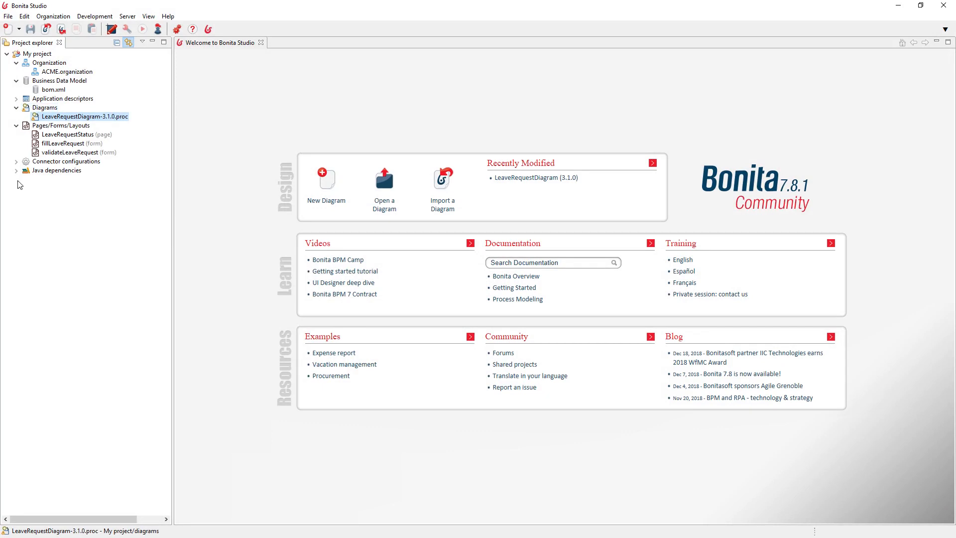
left_click(16, 98)
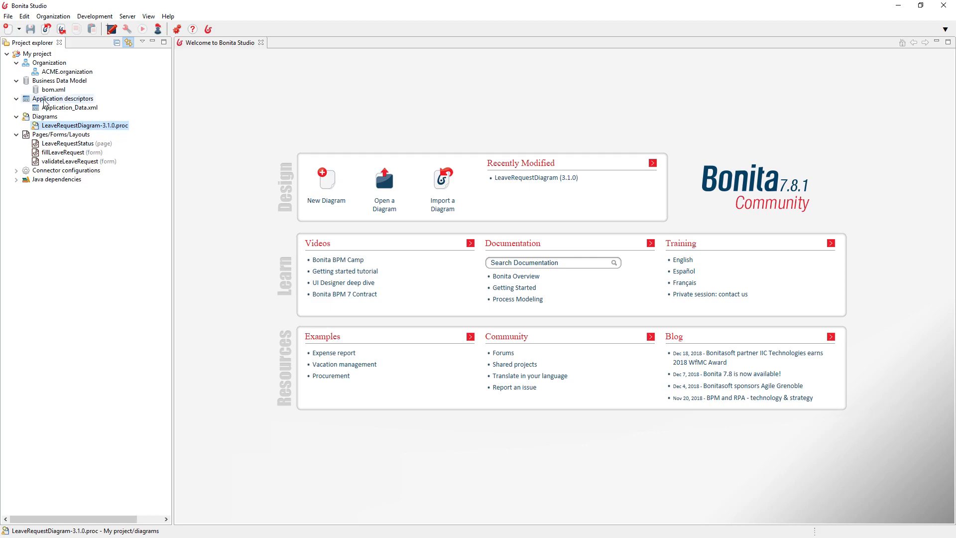
left_click(58, 109)
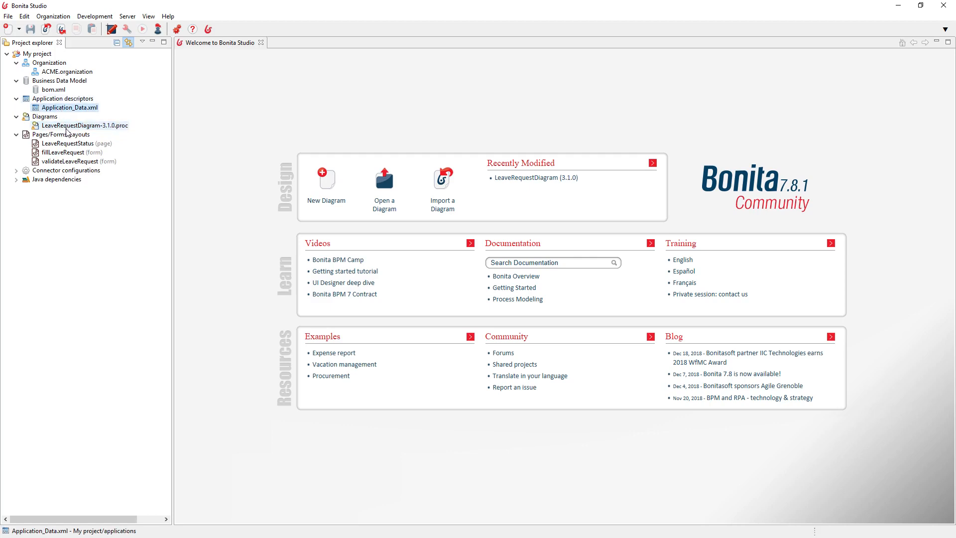
- Open the LeaveRequestStatus page in UI Designer and export it as a zip archive
left_click(67, 144)
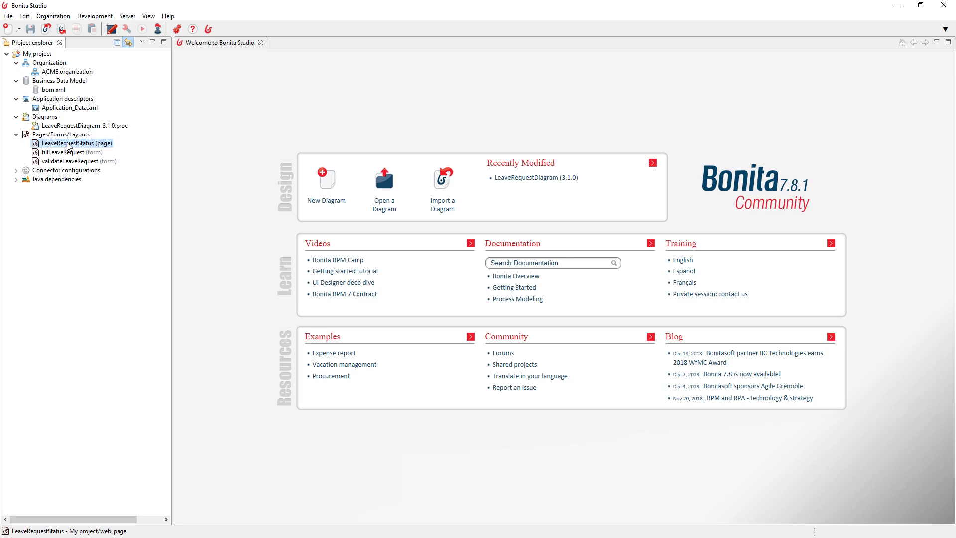
double_click(67, 144)
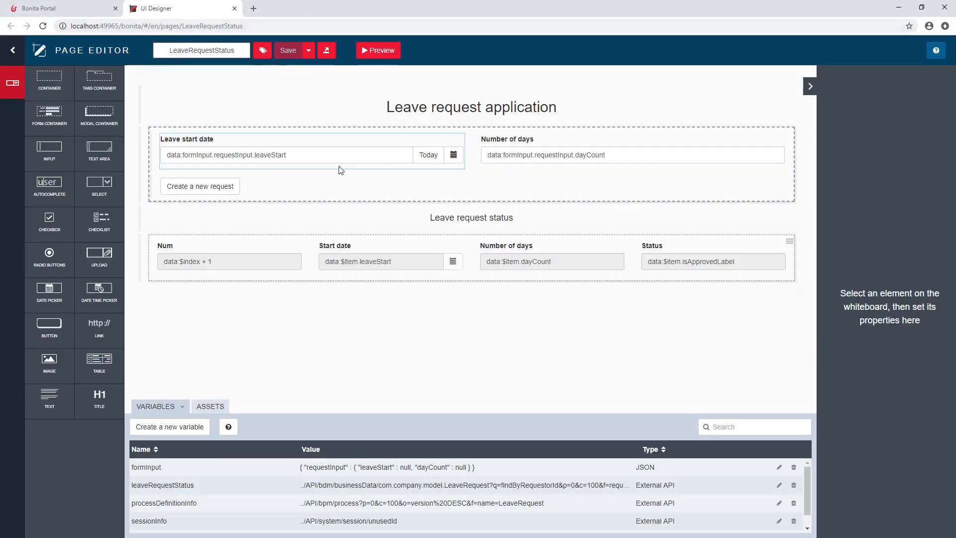
left_click(326, 51)
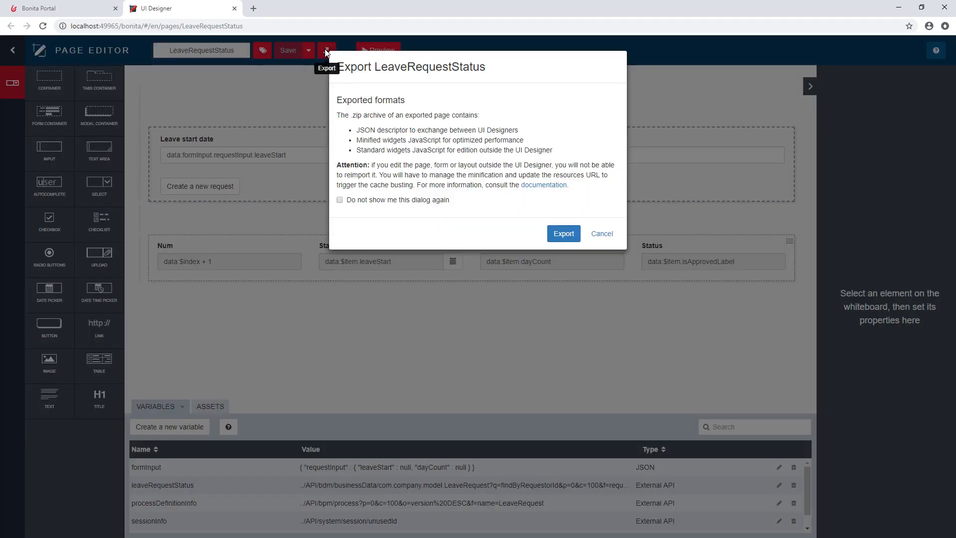
left_click(564, 233)
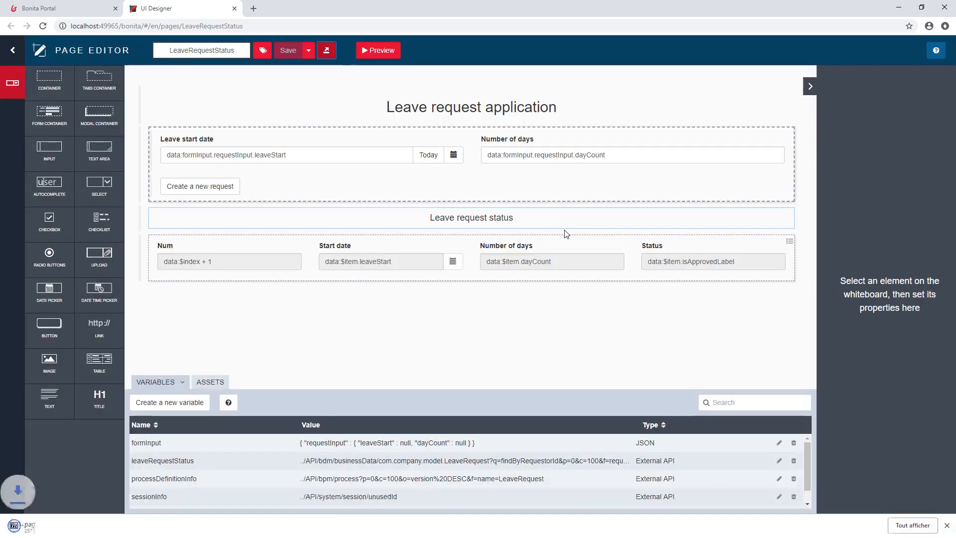
- Return to Bonita Portal, add page-LeaveRequestStatus.zip from the downloads folder as a resource, and open the application list
left_click(899, 9)
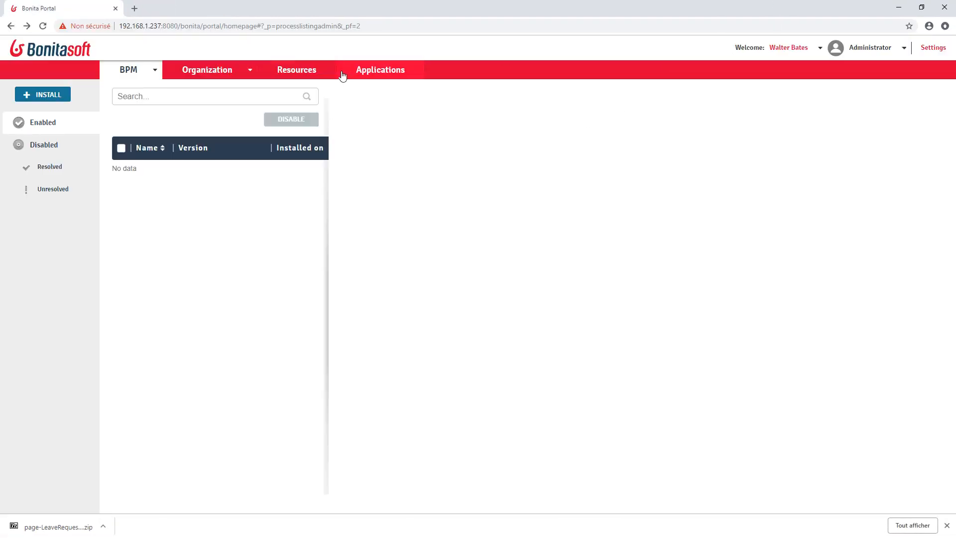
left_click(299, 72)
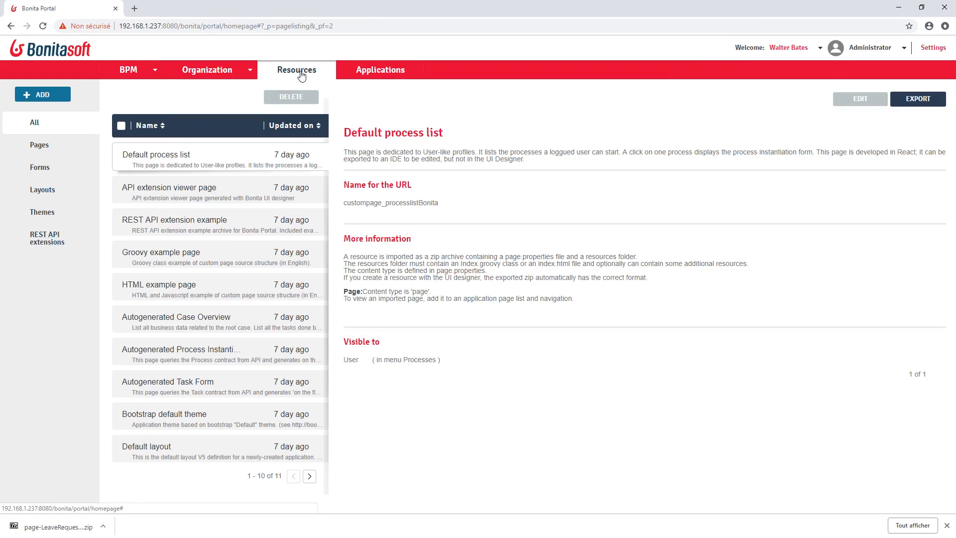
left_click(62, 95)
left_click(344, 241)
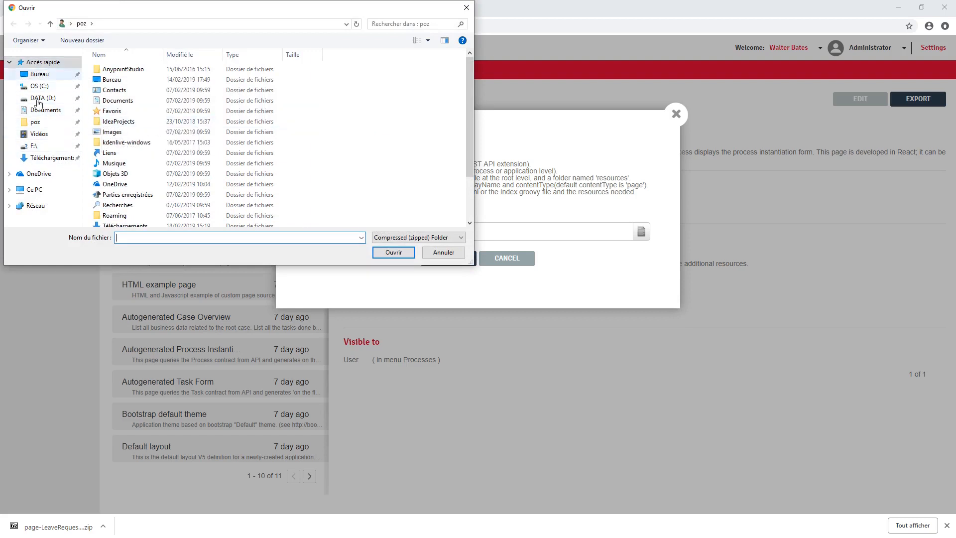
left_click(47, 158)
double_click(172, 92)
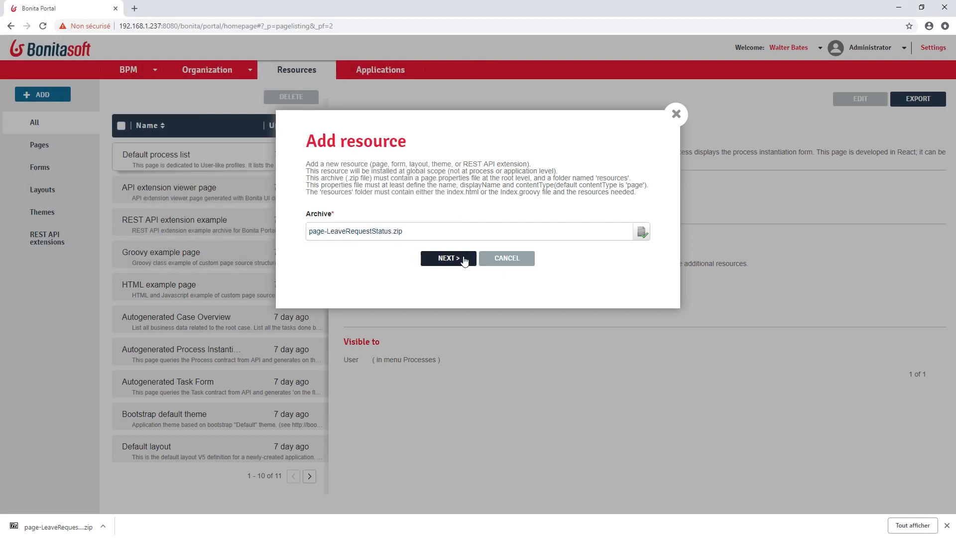
left_click(455, 258)
left_click(480, 277)
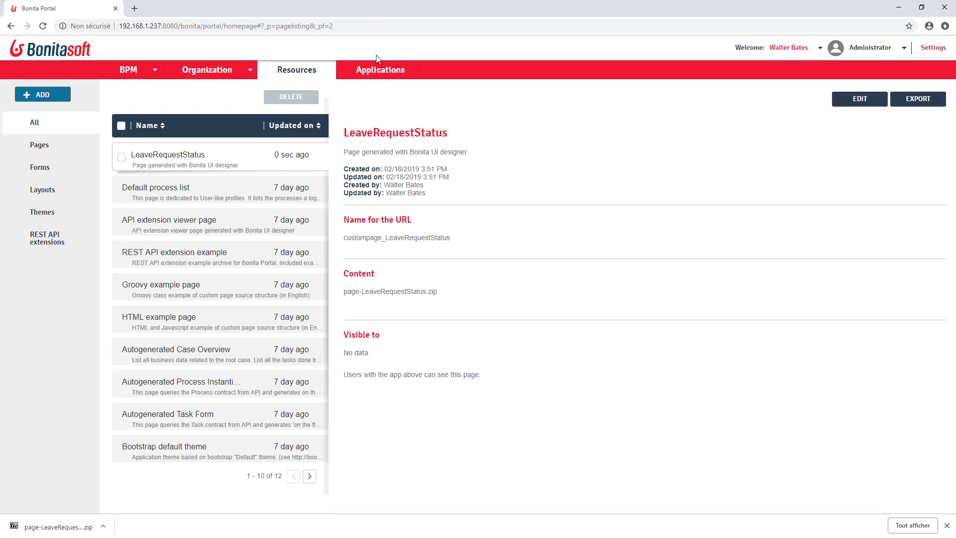
left_click(382, 69)
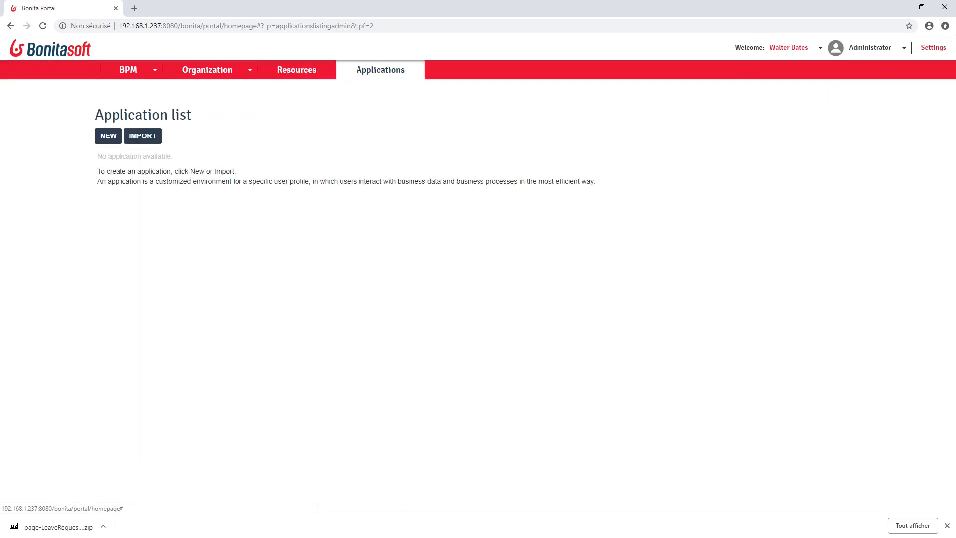
- Switch to Bonita Studio and export the Application_Data.xml application descriptor to the user's home folder
left_click(899, 10)
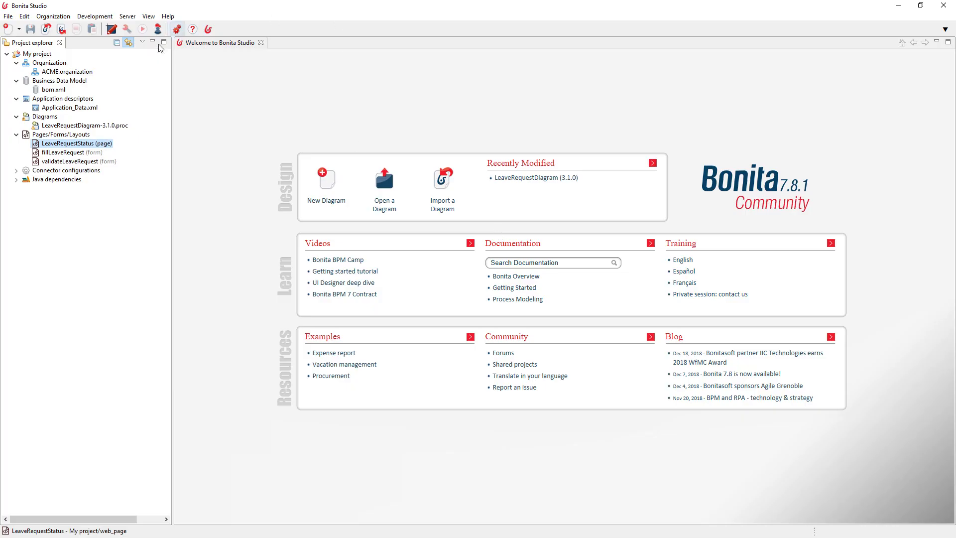
left_click(62, 107)
right_click(61, 108)
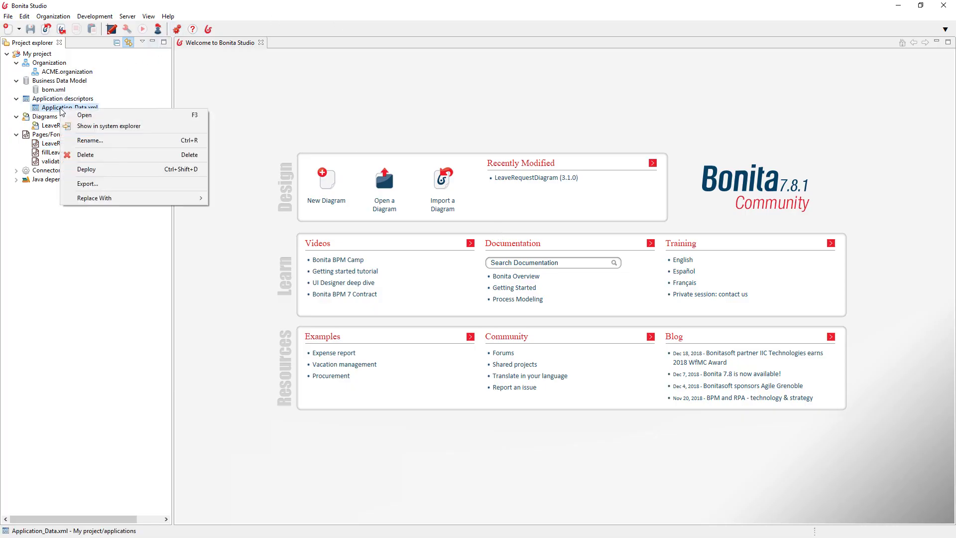
left_click(82, 183)
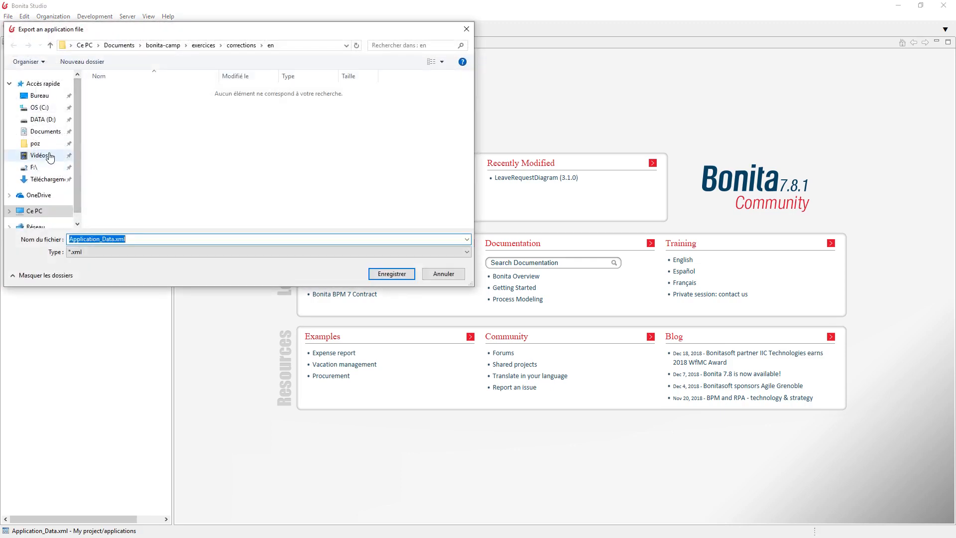
left_click(35, 143)
left_click(384, 276)
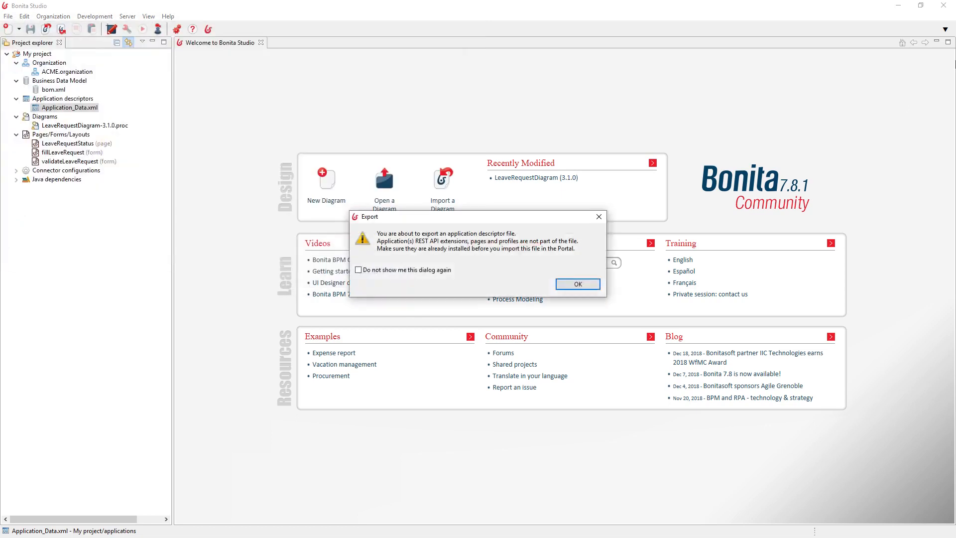
left_click(578, 284)
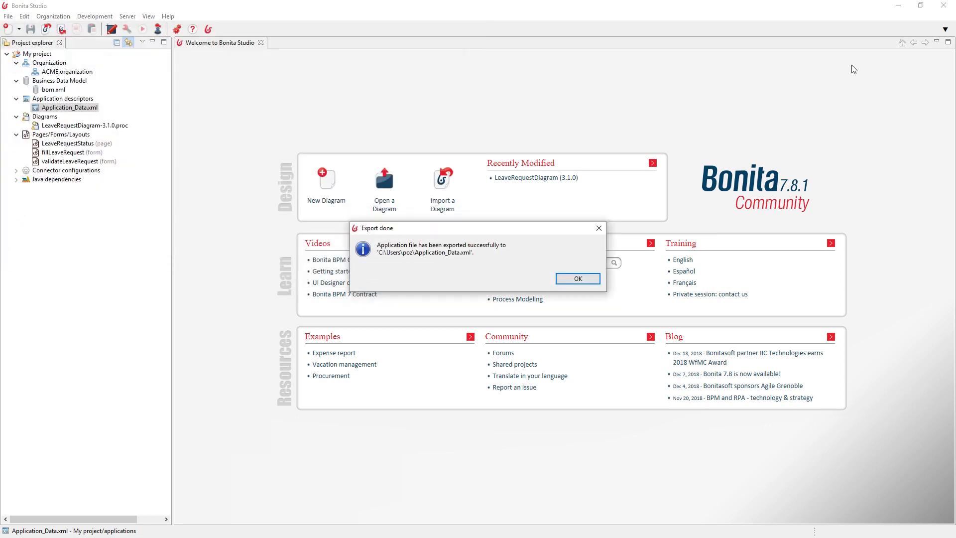
left_click(597, 279)
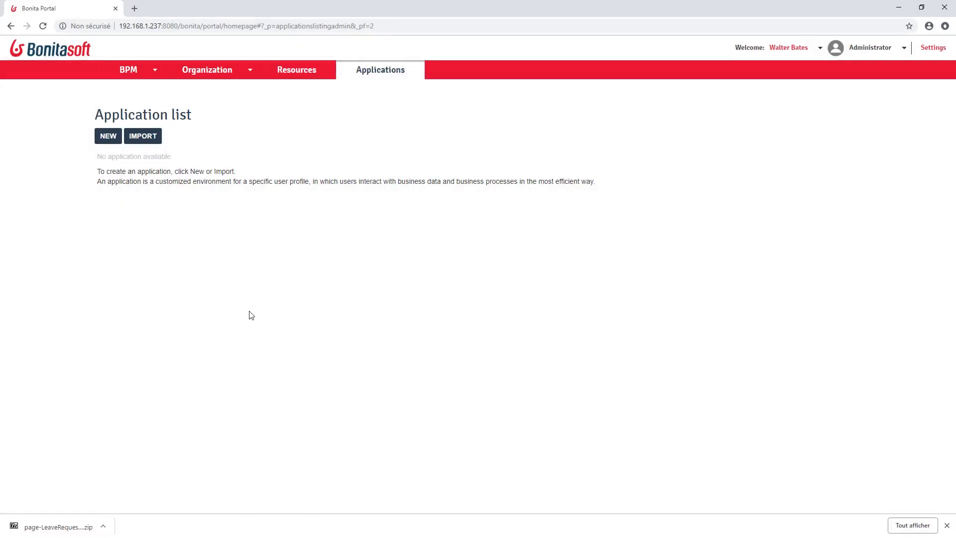
- Import Application_Data.xml from the user's home folder into the Bonita Portal application list and open the ../apps/leave-request application
left_click(140, 136)
left_click(454, 189)
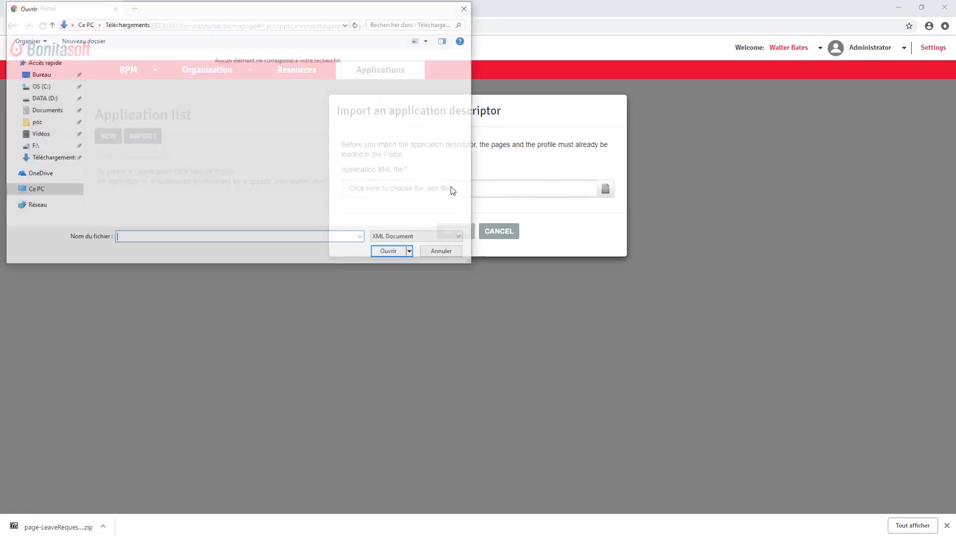
left_click(35, 122)
scroll(132, 221, "down", 3)
double_click(128, 222)
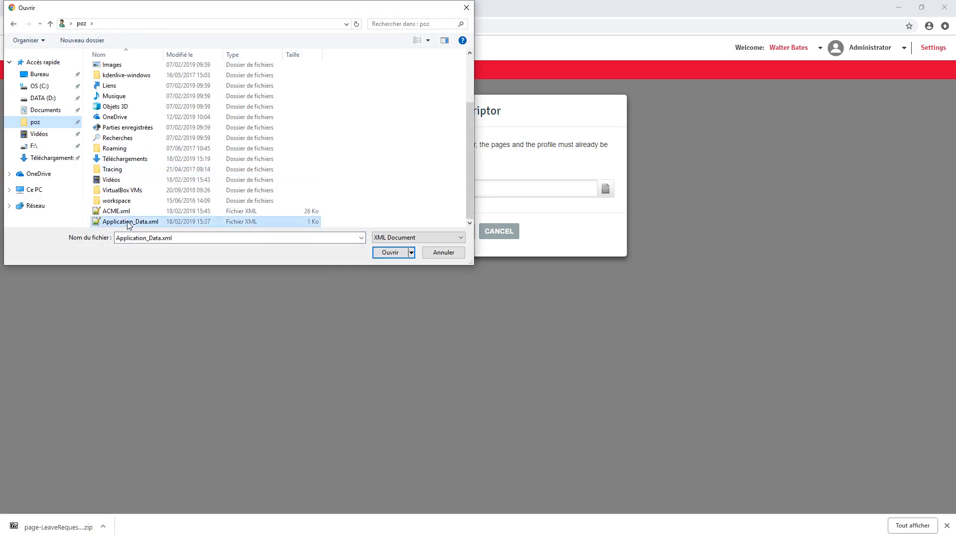
left_click(457, 232)
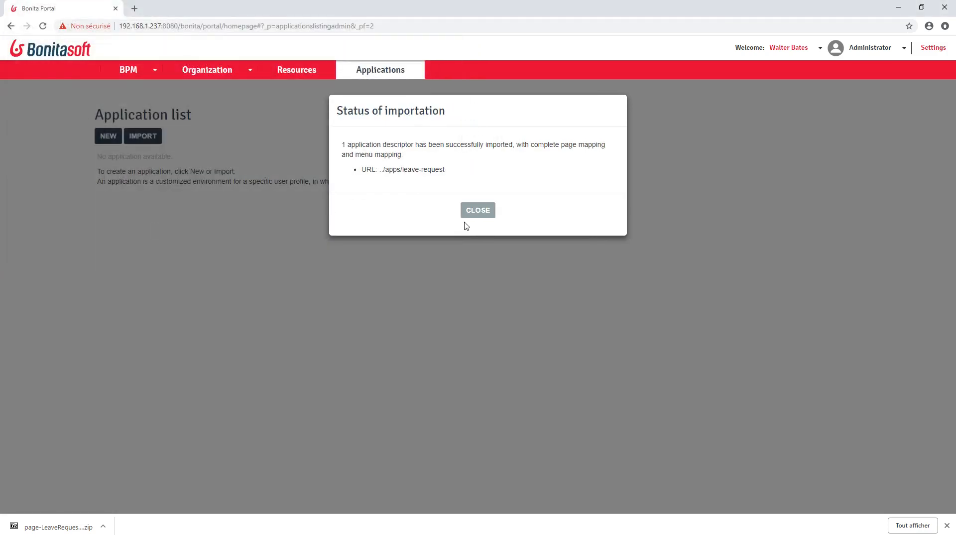
left_click(474, 212)
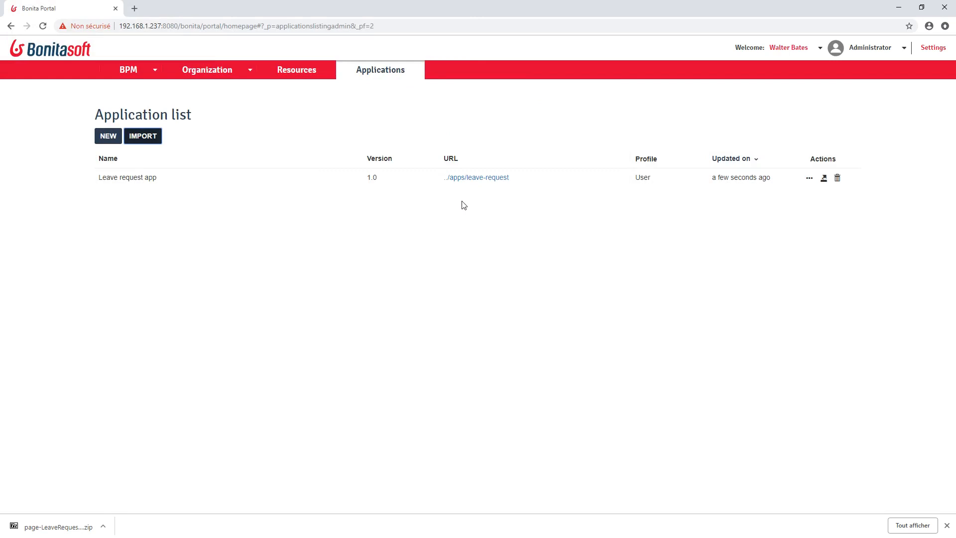
left_click(475, 180)
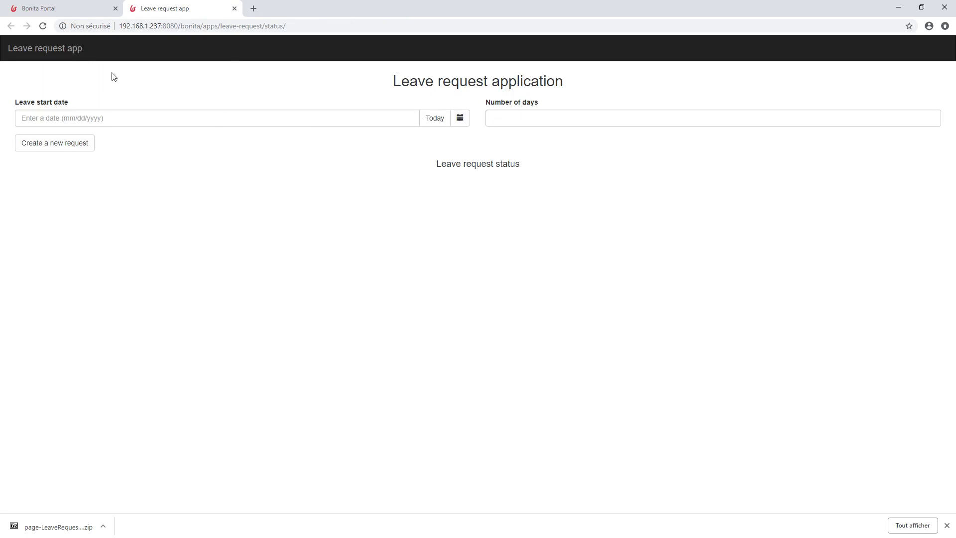
- Fill in a leave request starting 02/20/2019 for 2 days and try to create it
left_click(323, 119)
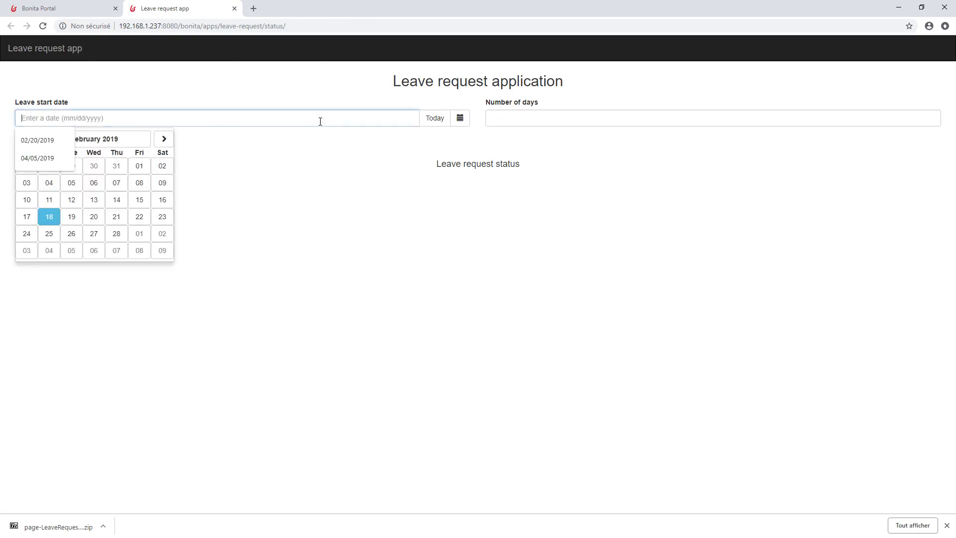
left_click(92, 218)
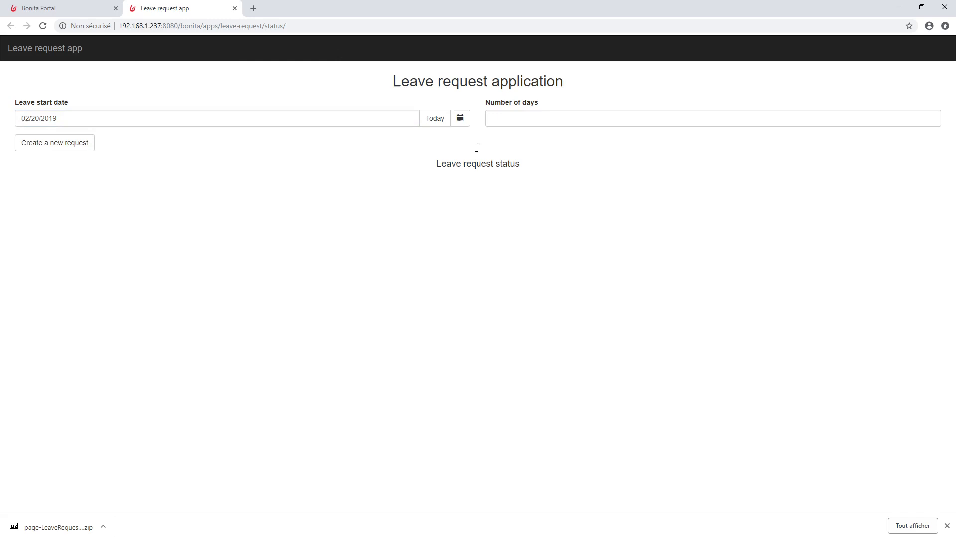
left_click(527, 116)
type("2")
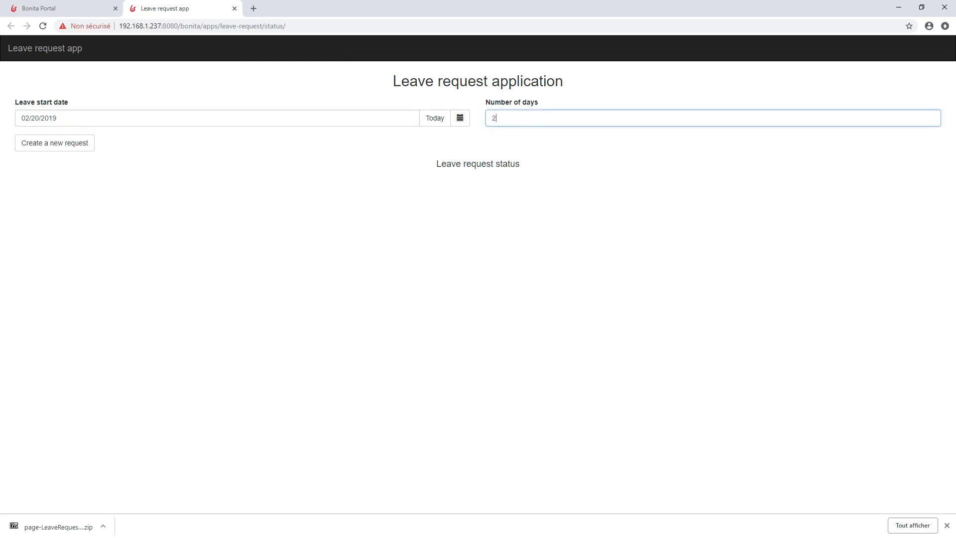
left_click(37, 150)
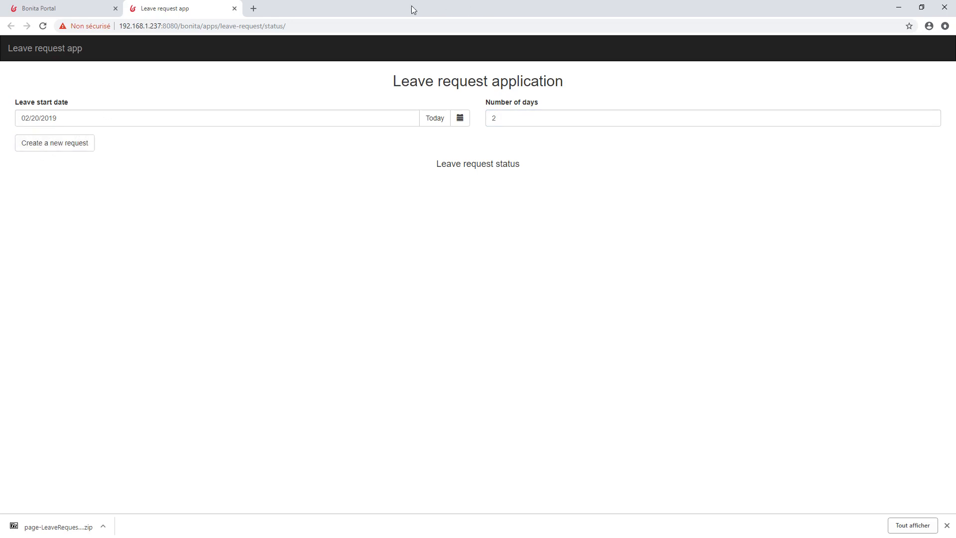
- Switch to Bonita Studio, open LeaveRequestDiagram-3.1.0.proc, and review the actor mapping and parameters in the LeaveRequest process's local configuration
left_click(899, 7)
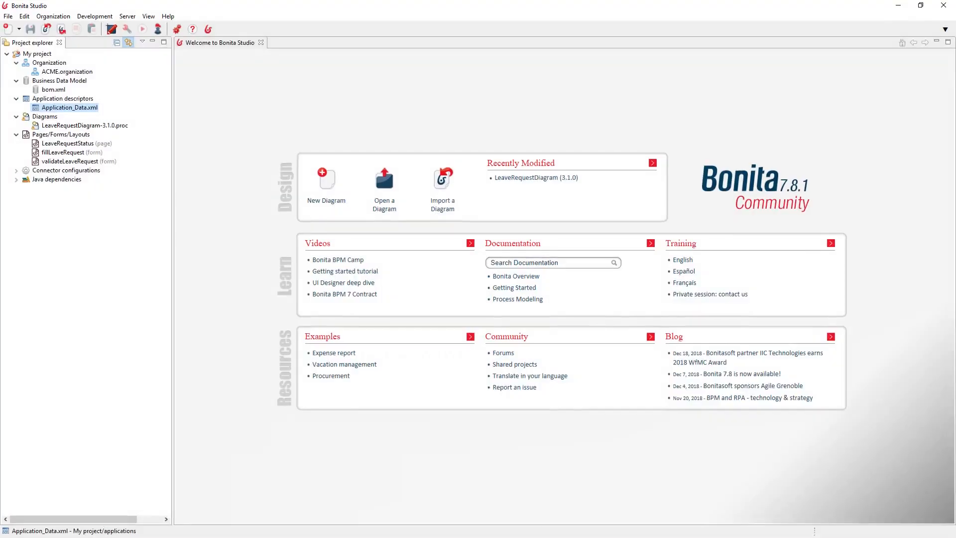
double_click(75, 127)
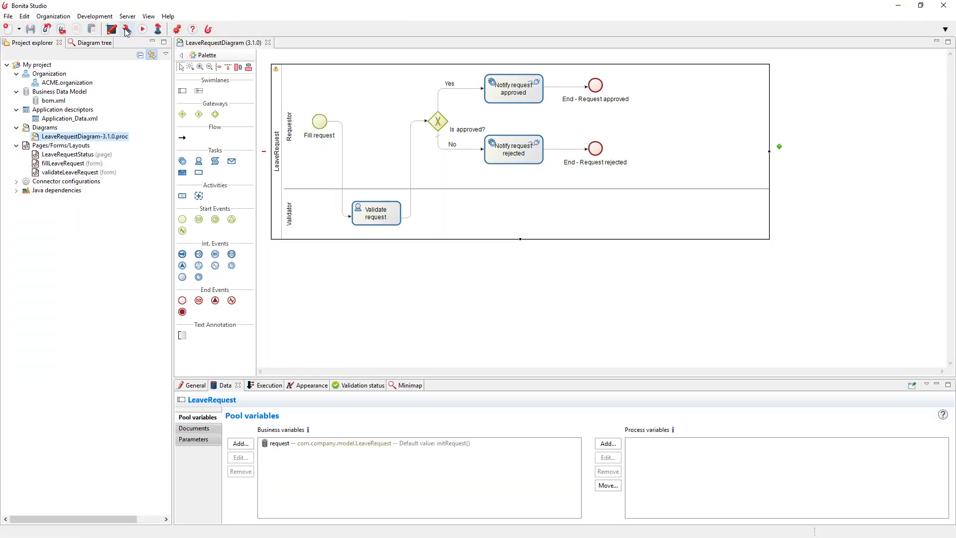
left_click(127, 29)
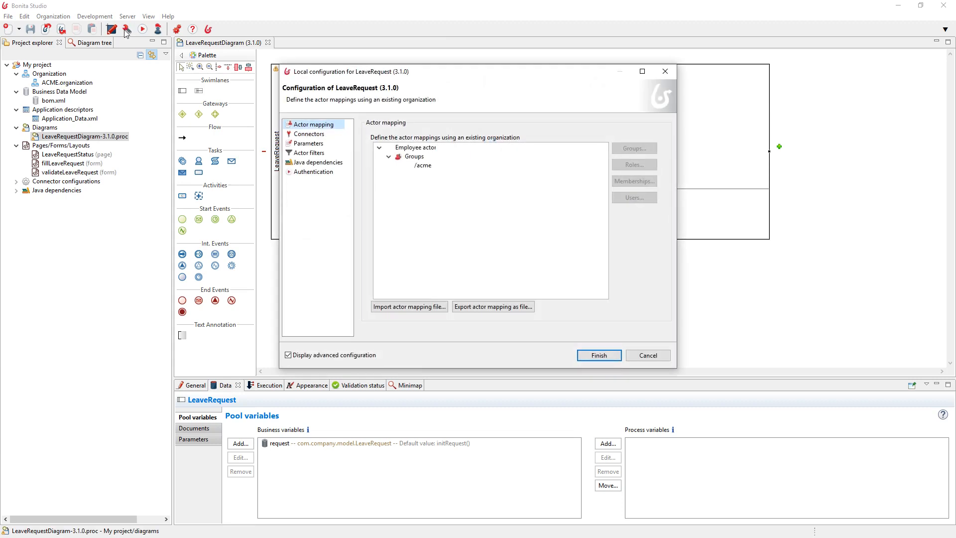
left_click(315, 144)
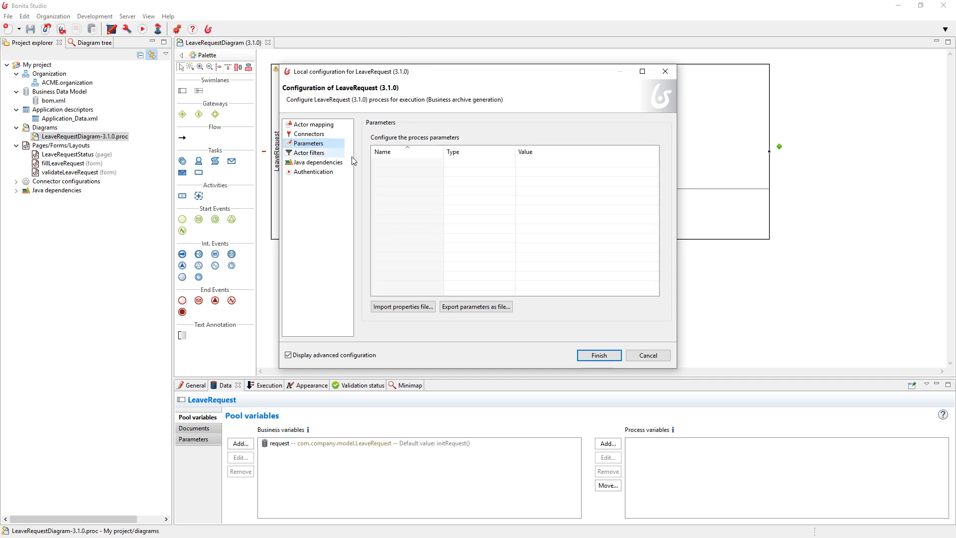
left_click(648, 357)
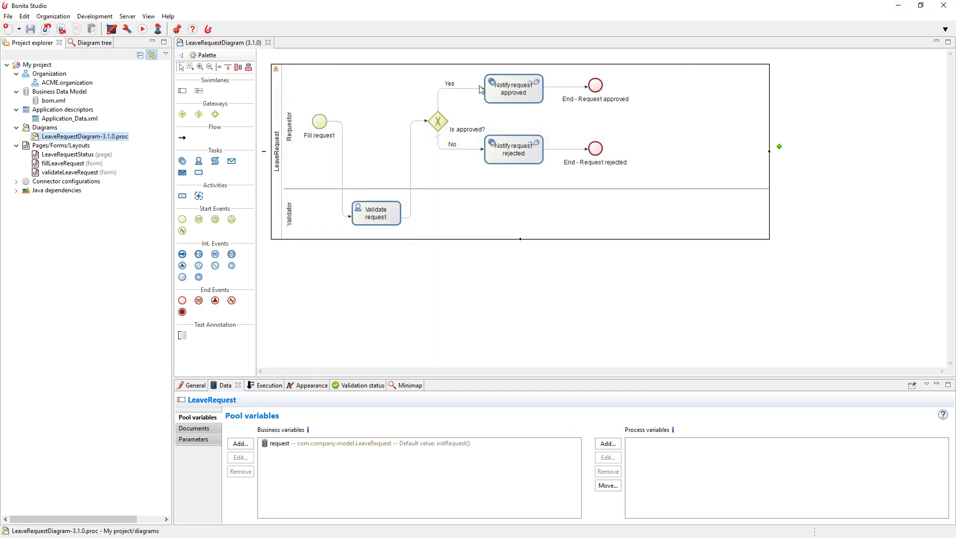
- Look at the build option for the LeaveRequest (3.1.0) process of the diagram without running it
right_click(90, 138)
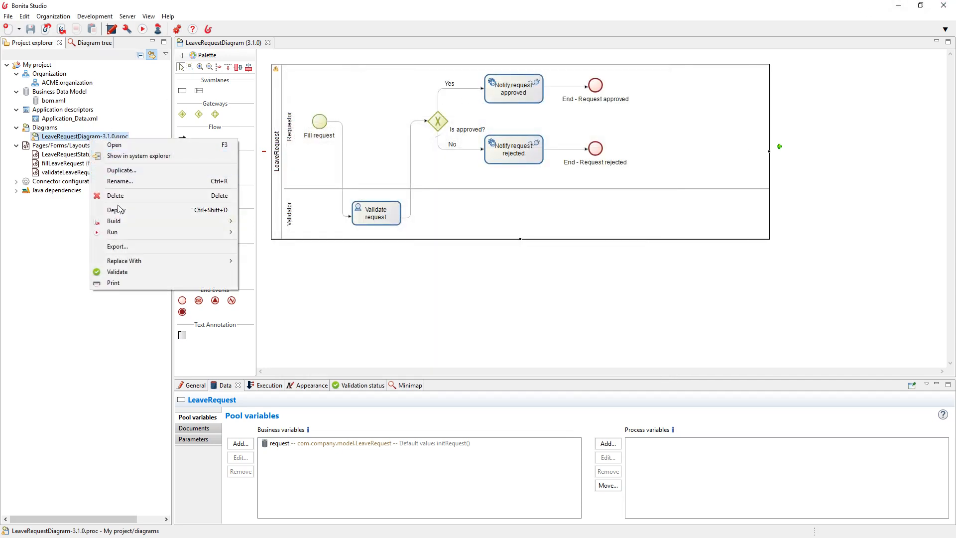
mouse_move(136, 223)
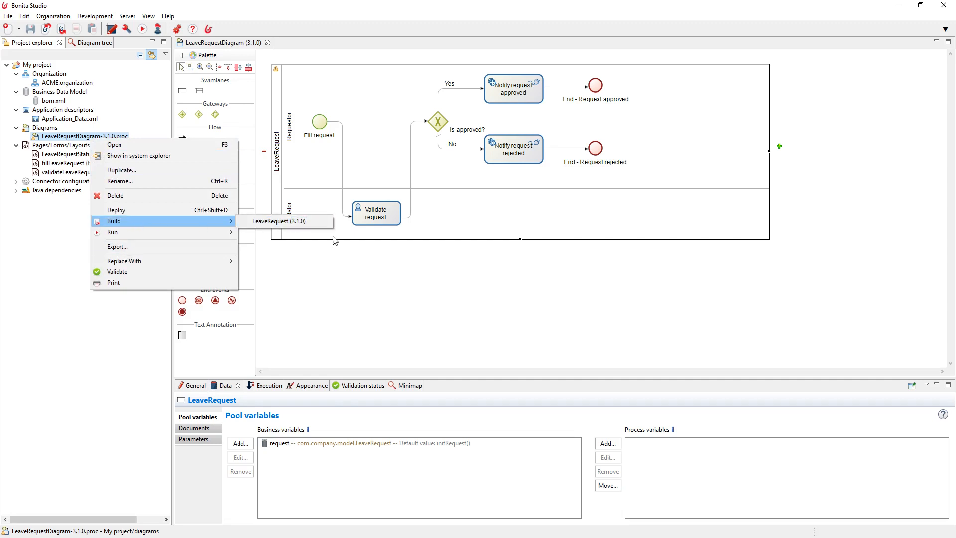
left_click(439, 2)
- Return to Bonita Portal, find Leave request (3.1.0) among the disabled processes, and enable it
left_click(905, 6)
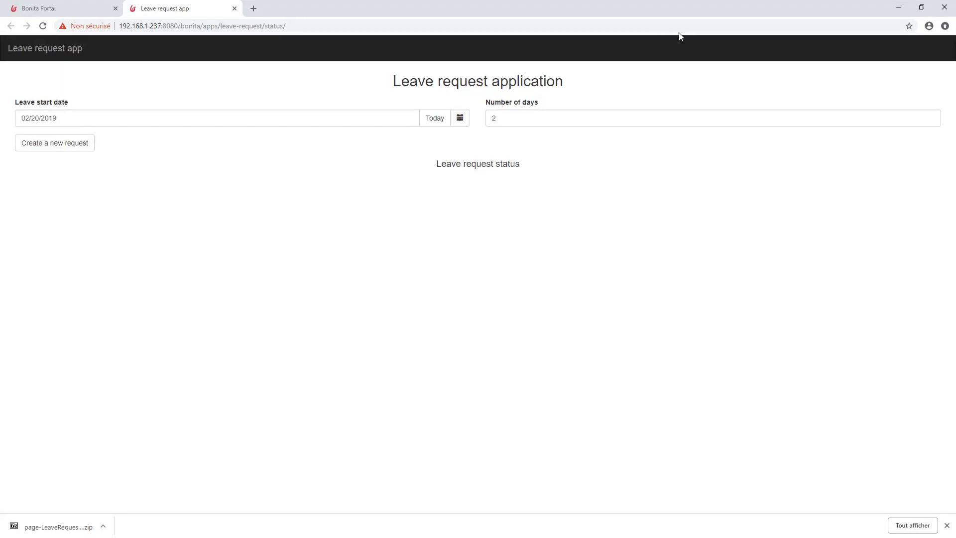
left_click(47, 8)
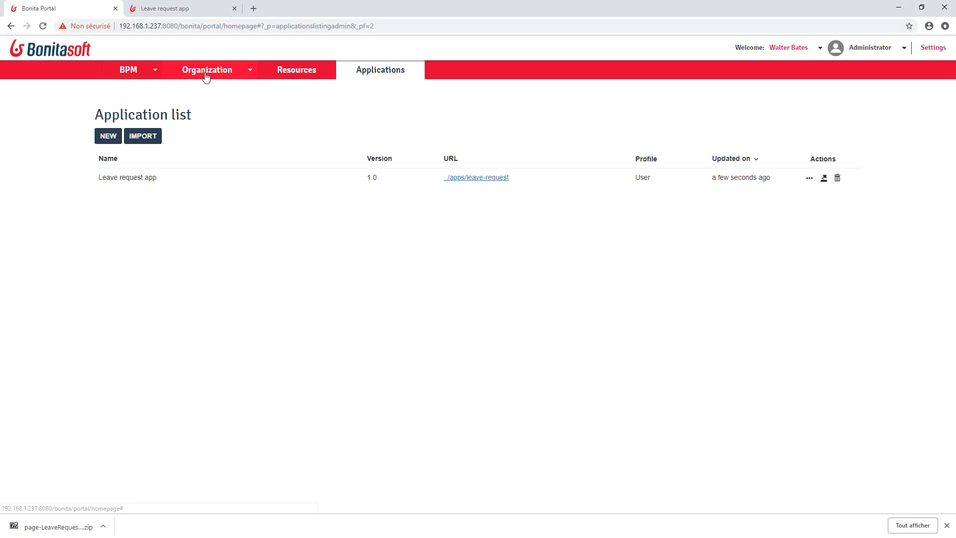
left_click(128, 72)
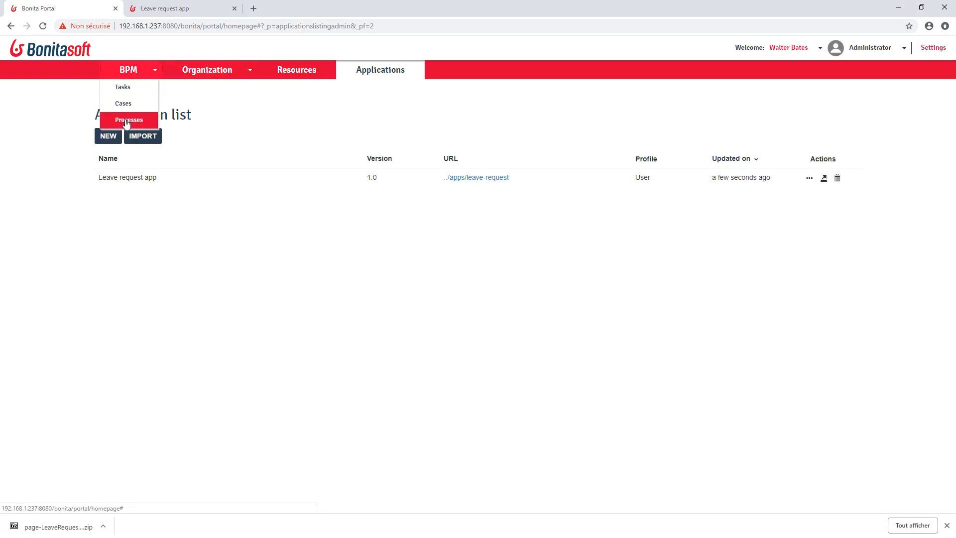
left_click(131, 119)
left_click(80, 152)
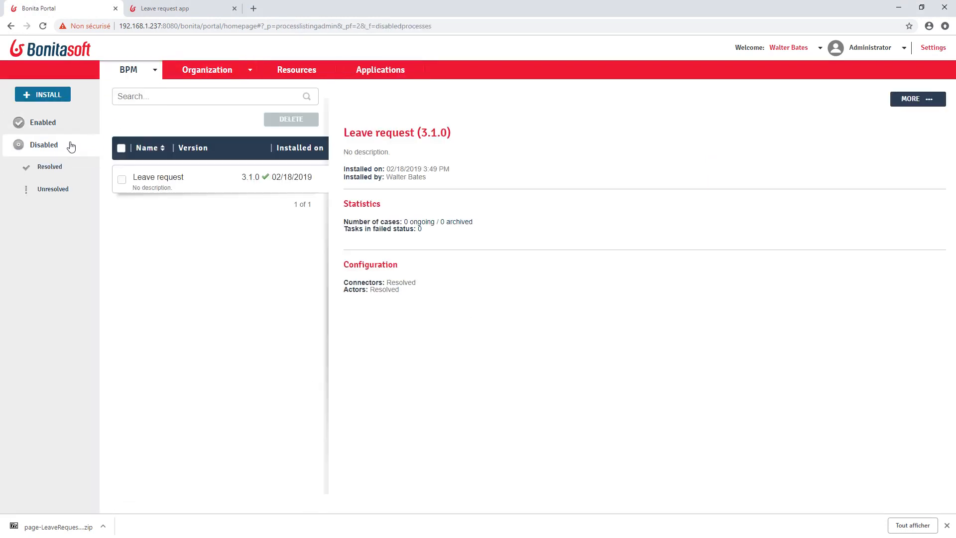
left_click(122, 179)
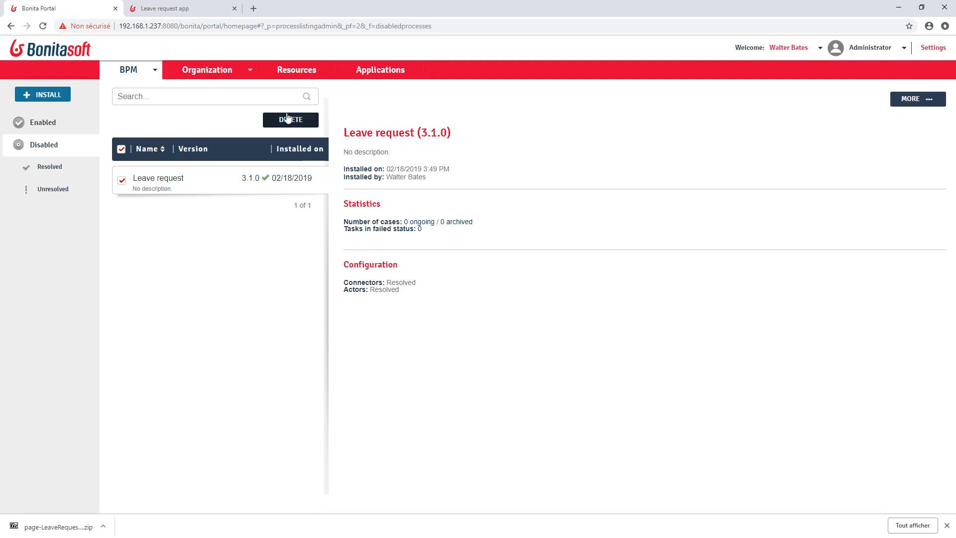
left_click(911, 101)
left_click(379, 213)
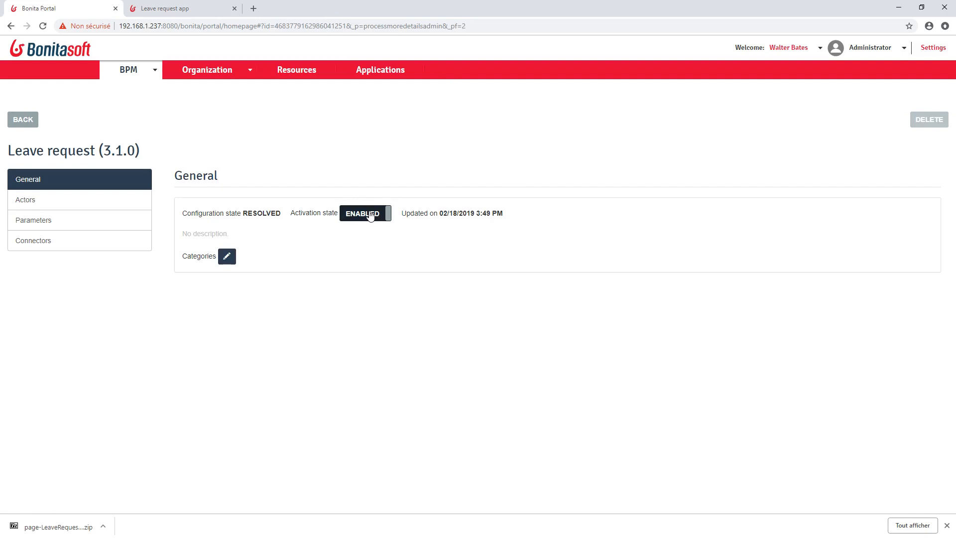
left_click(32, 123)
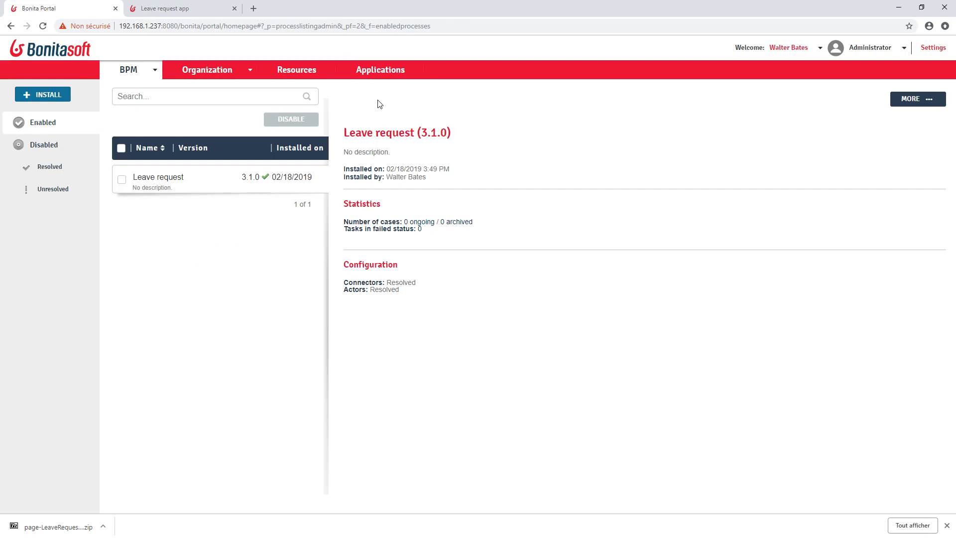
left_click(896, 5)
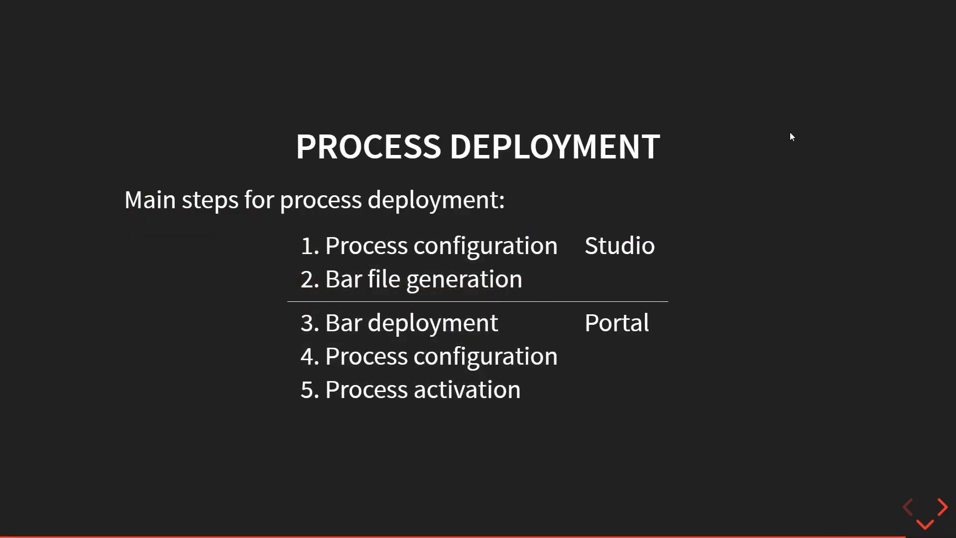
key("Down")
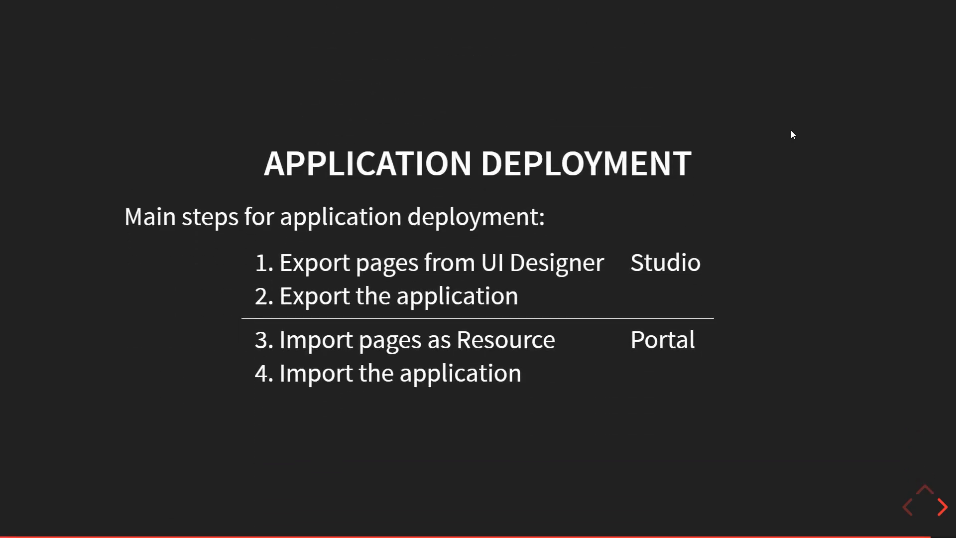